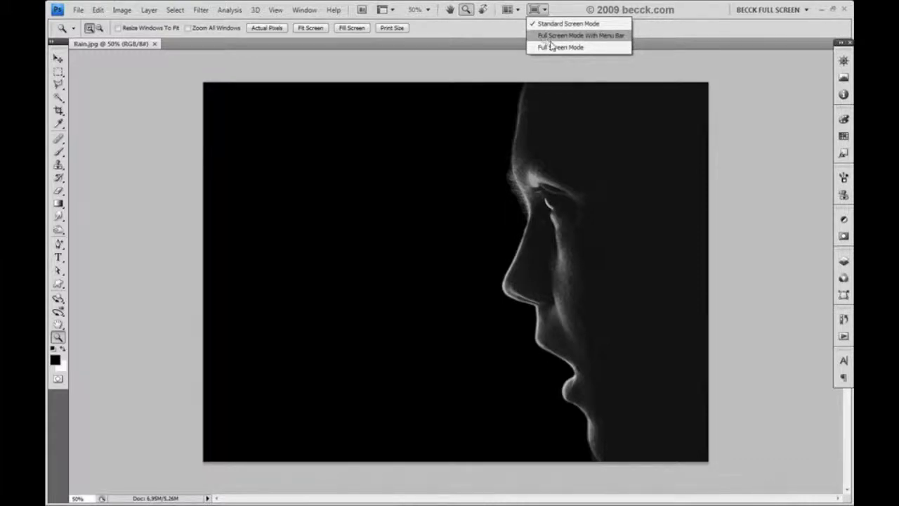
- Switch the display to Full Screen Mode With Menu Bar and add a new empty layer above the Background
click(550, 38)
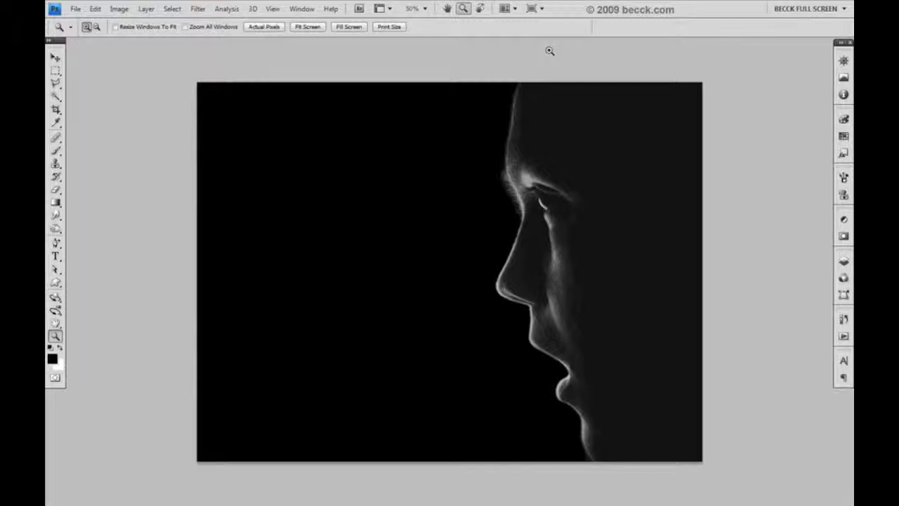
click(550, 52)
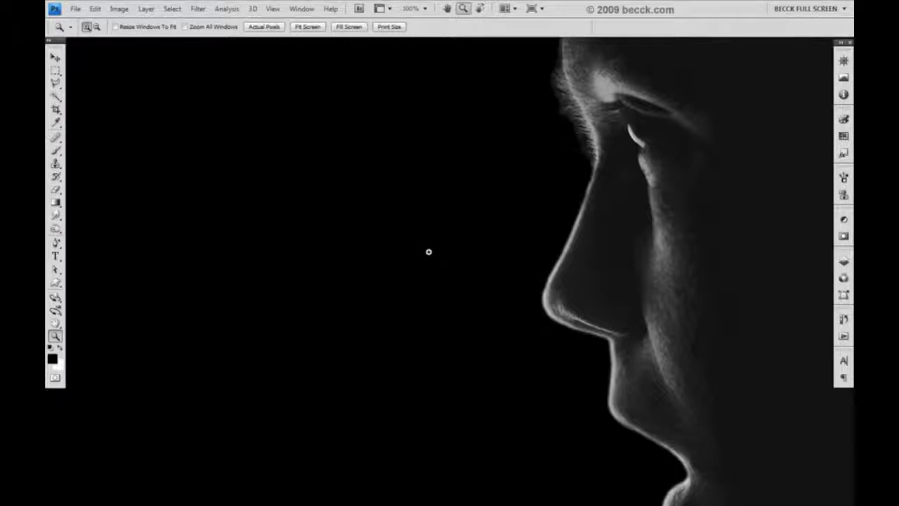
key(F7)
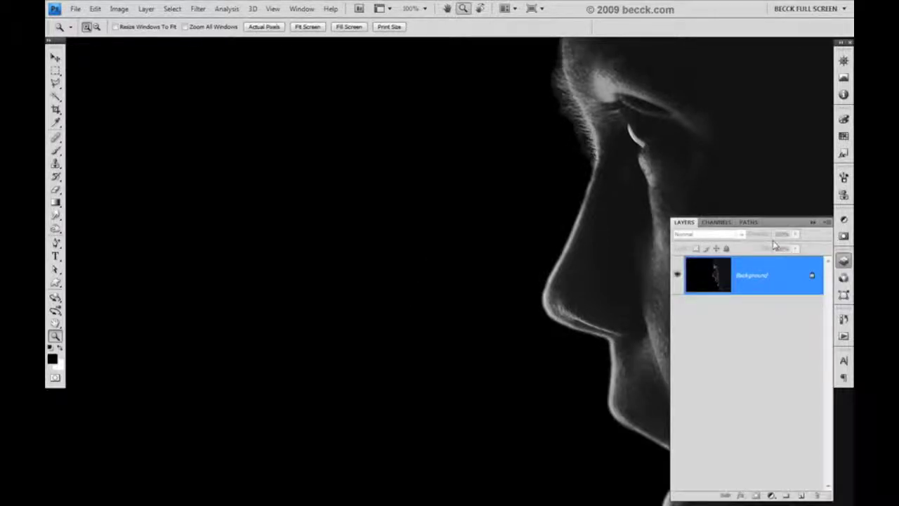
drag(789, 261, 765, 410)
click(800, 495)
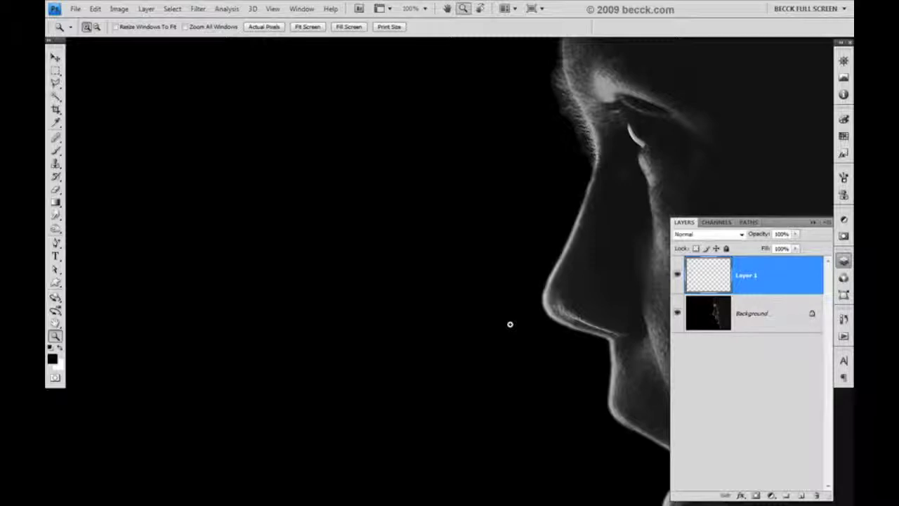
- Fill the new layer with 50% Gray in Normal mode at 100% opacity
click(95, 8)
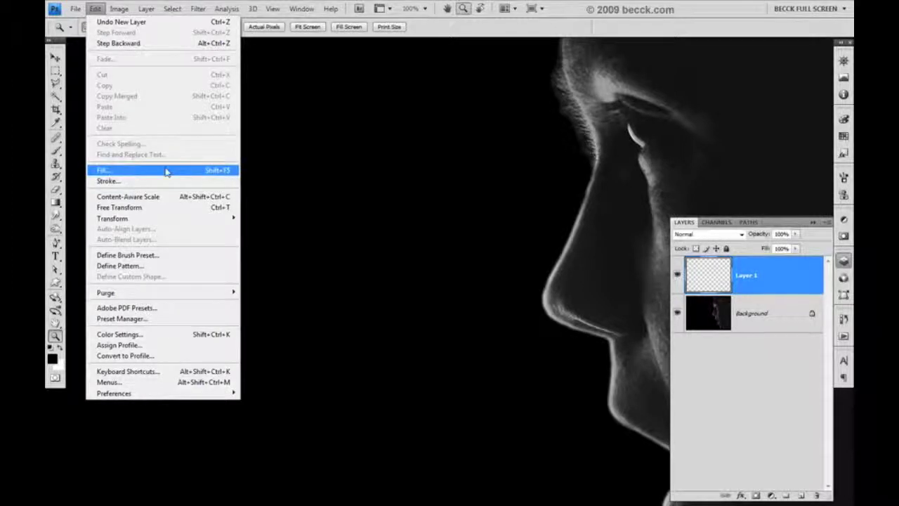
click(186, 172)
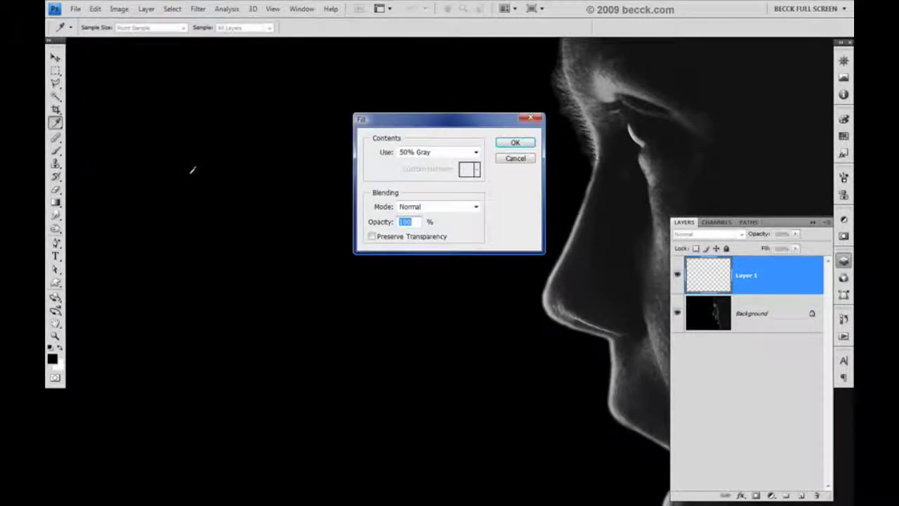
drag(418, 119, 330, 109)
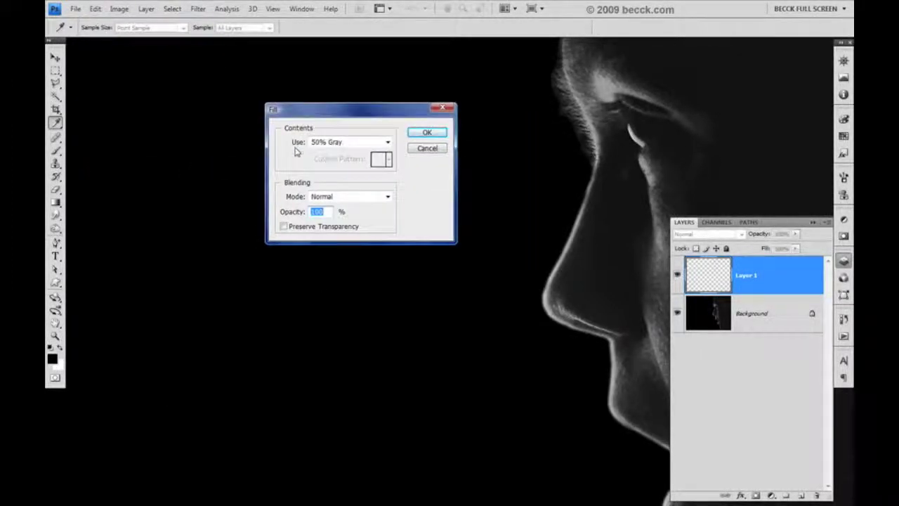
click(387, 142)
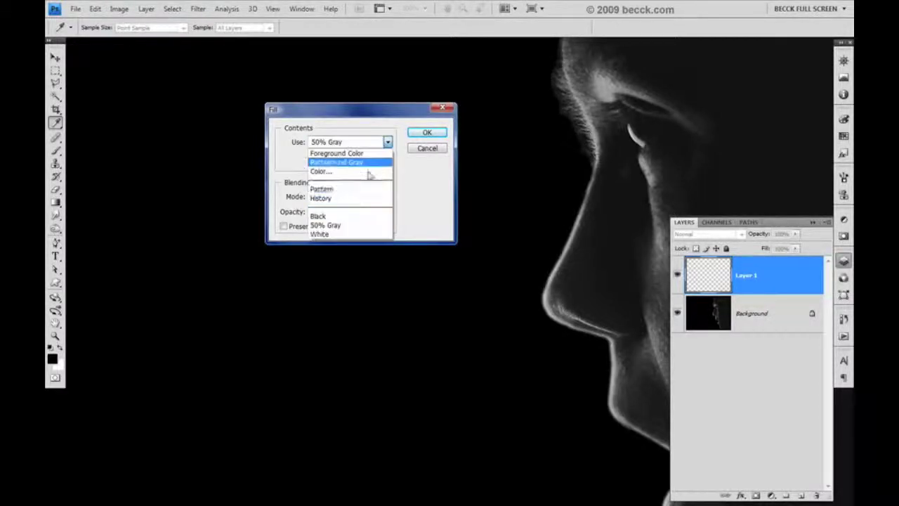
click(356, 226)
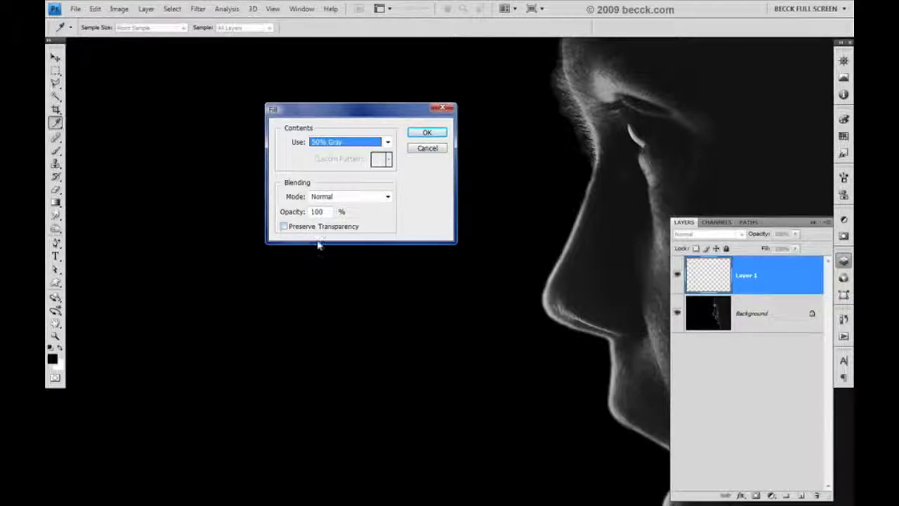
click(426, 133)
key(z)
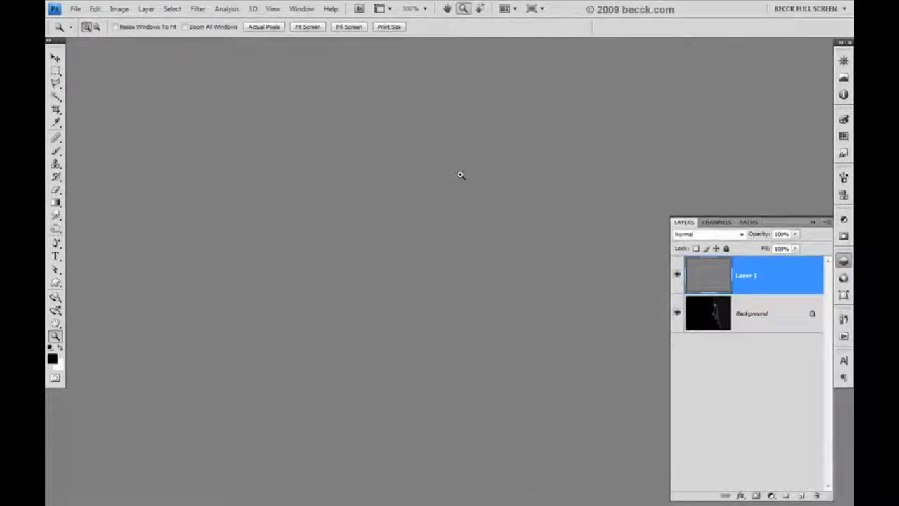
- Start the Add Noise filter on the gray layer and set the noise amount to 63,61%
click(197, 8)
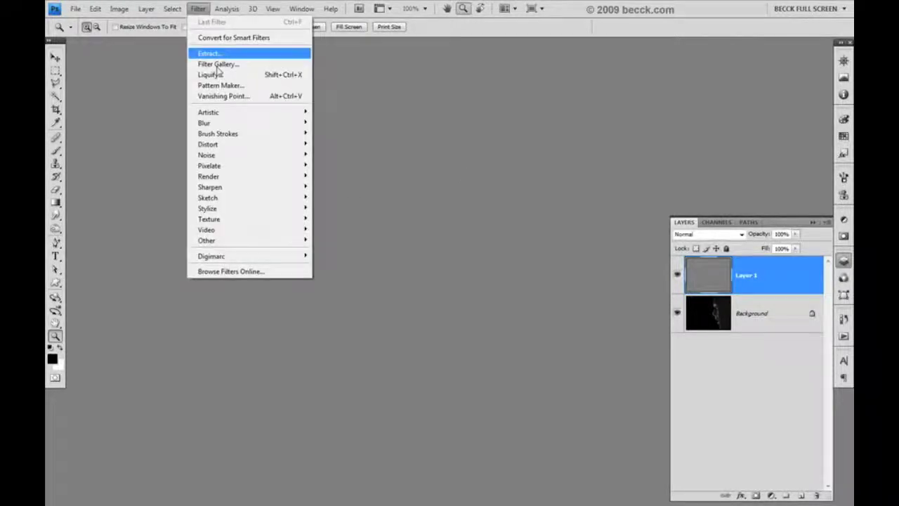
mouse_move(222, 155)
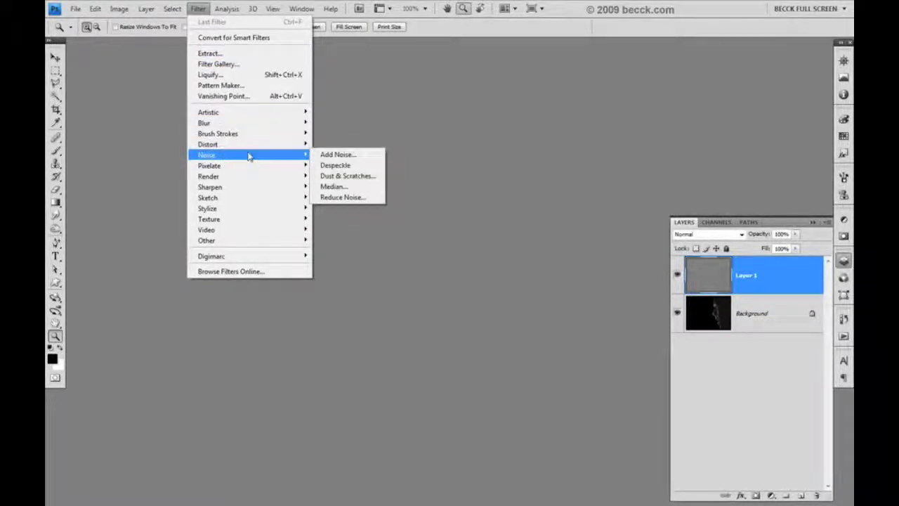
click(327, 154)
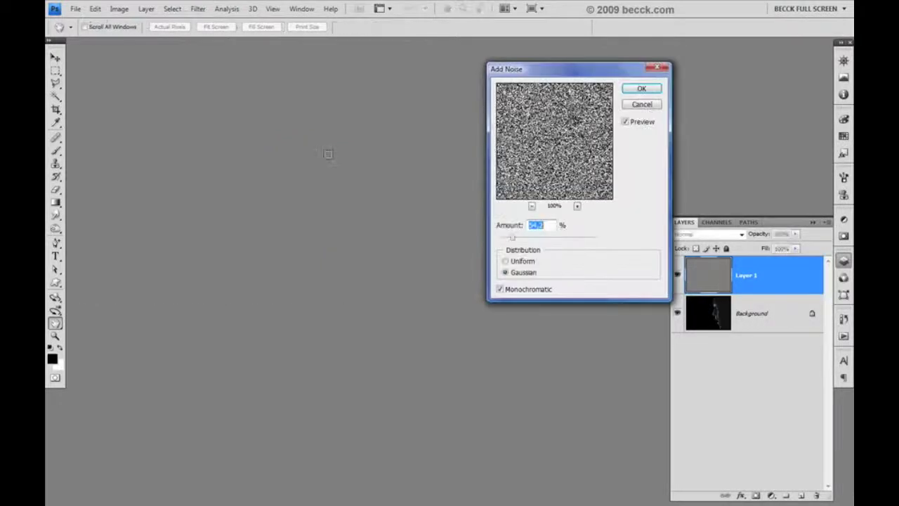
drag(546, 68, 547, 82)
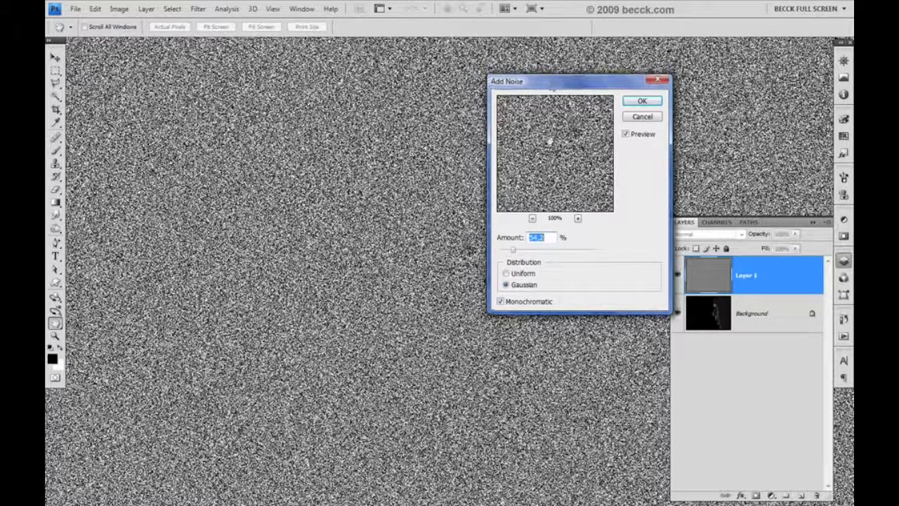
drag(511, 251, 515, 253)
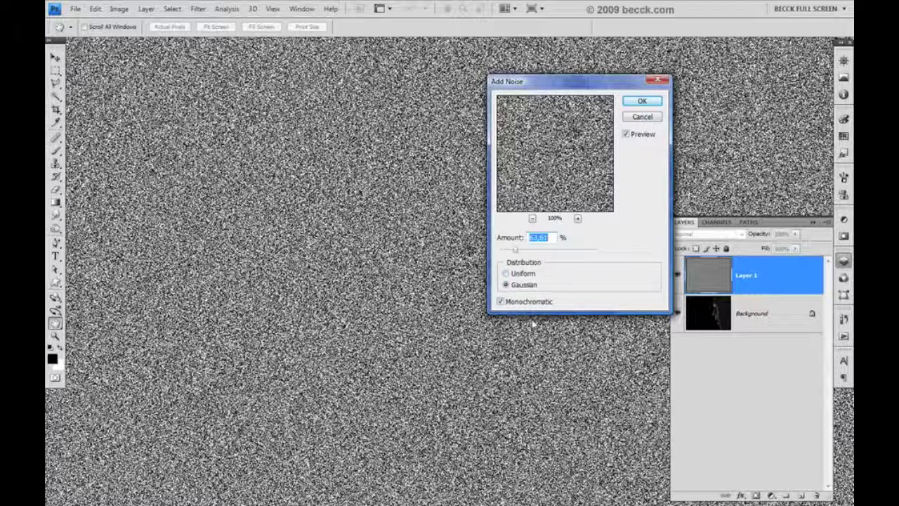
- Compare Uniform distribution and coloured noise, and apply the noise with Gaussian distribution and Monochromatic enabled
click(505, 274)
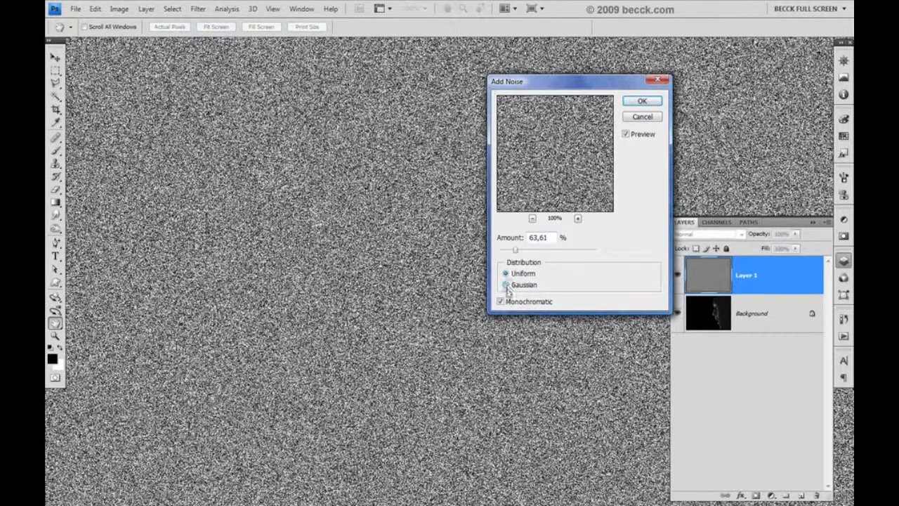
click(506, 284)
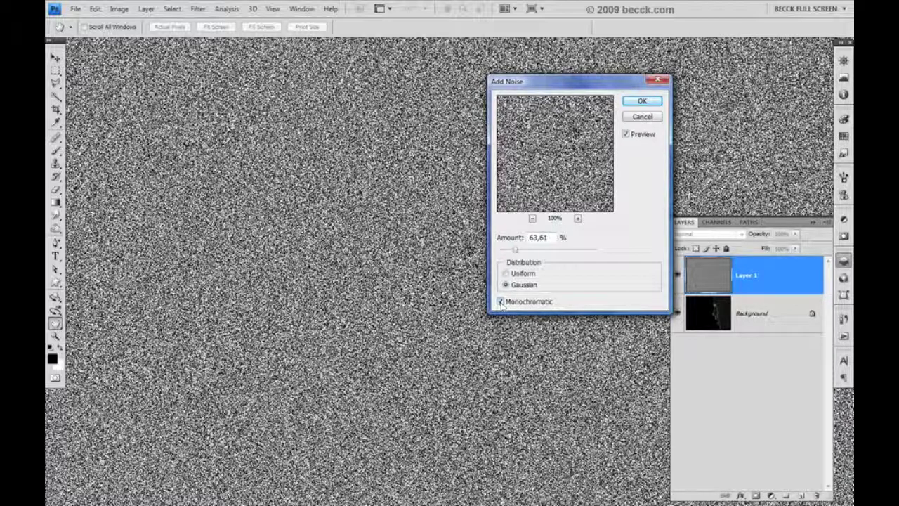
click(500, 301)
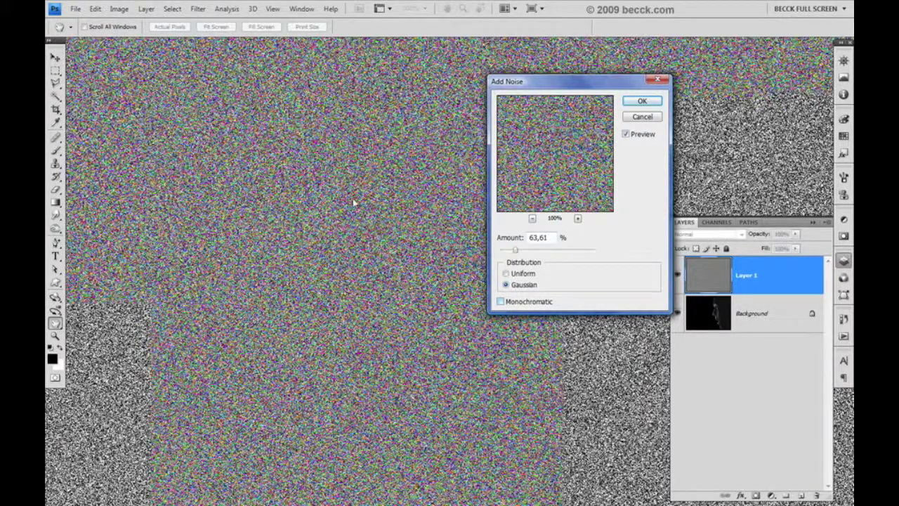
click(499, 301)
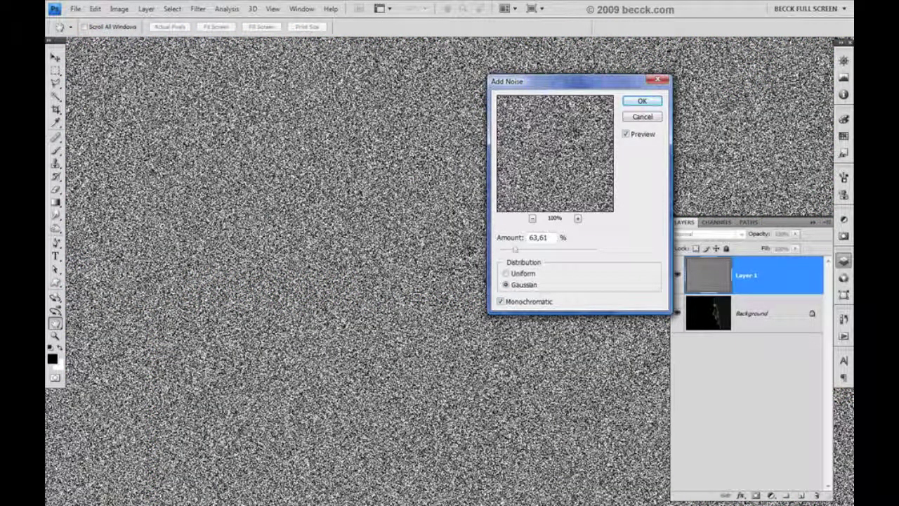
click(639, 103)
key(z)
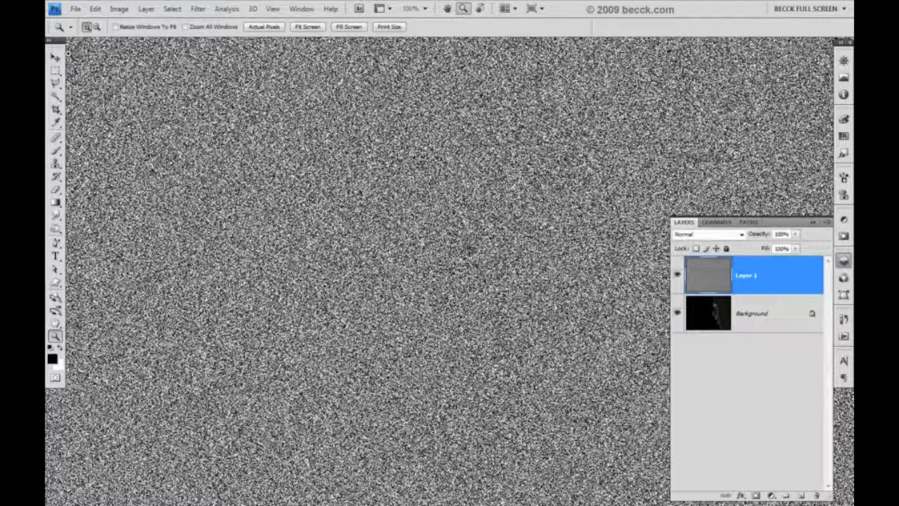
- Apply a Levels adjustment to the noise layer with input black point 192 and input white point 226
key(v)
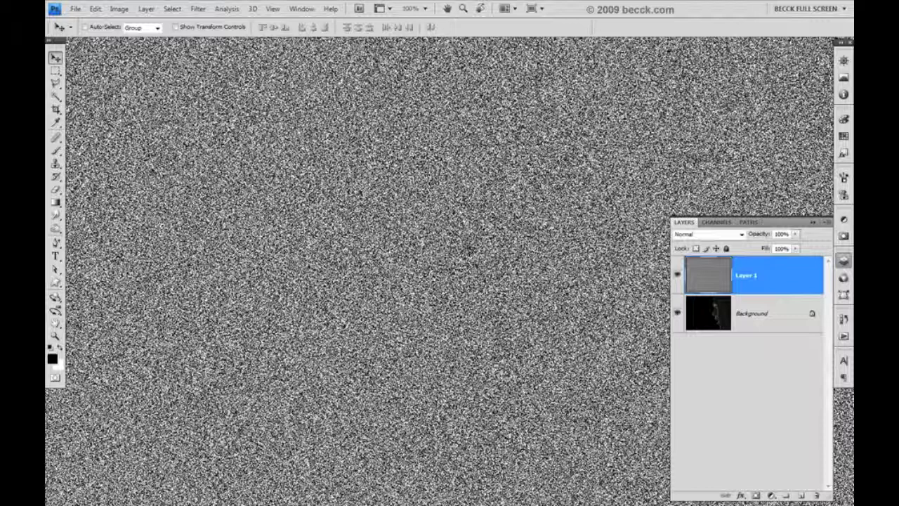
click(119, 8)
mouse_move(210, 40)
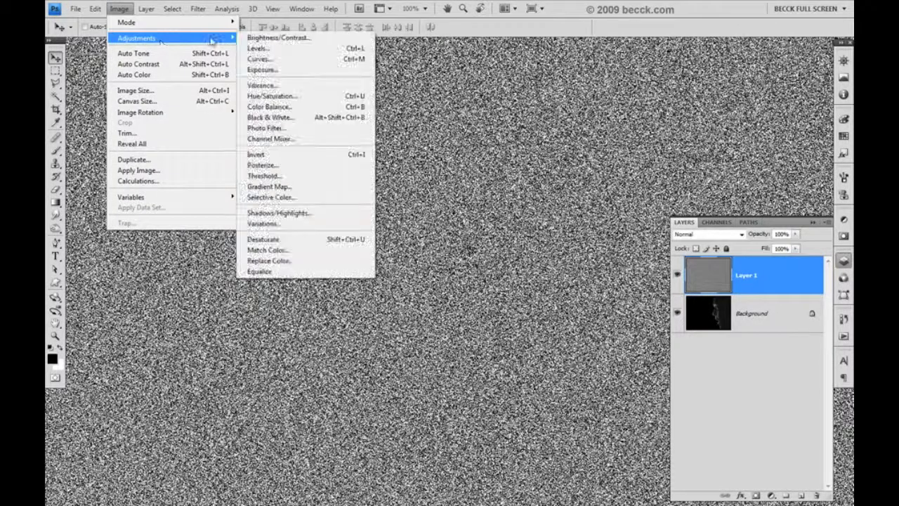
click(260, 48)
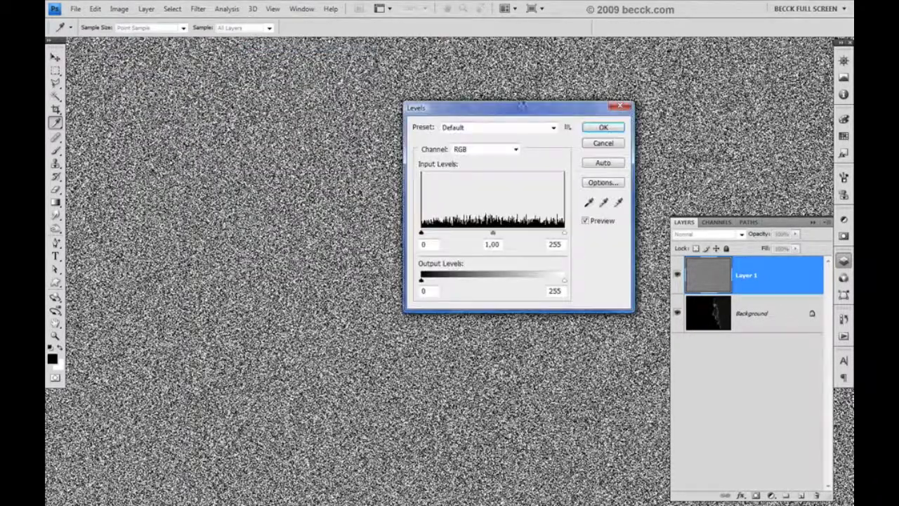
drag(510, 111, 512, 96)
drag(423, 220, 531, 228)
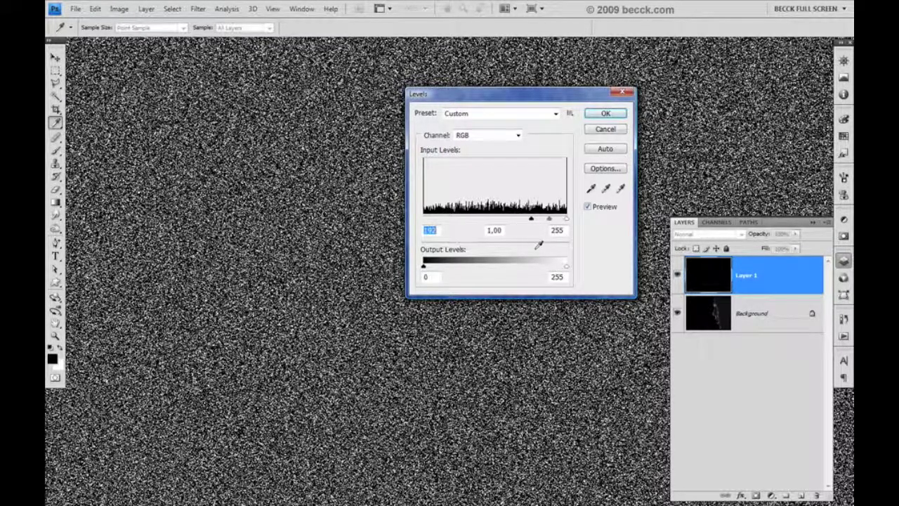
drag(567, 221, 551, 222)
key(Tab)
key(Tab)
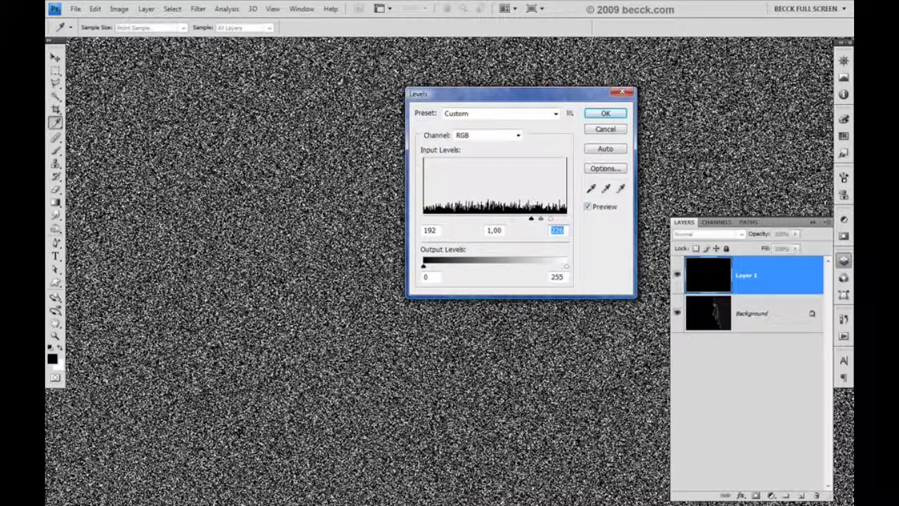
click(607, 116)
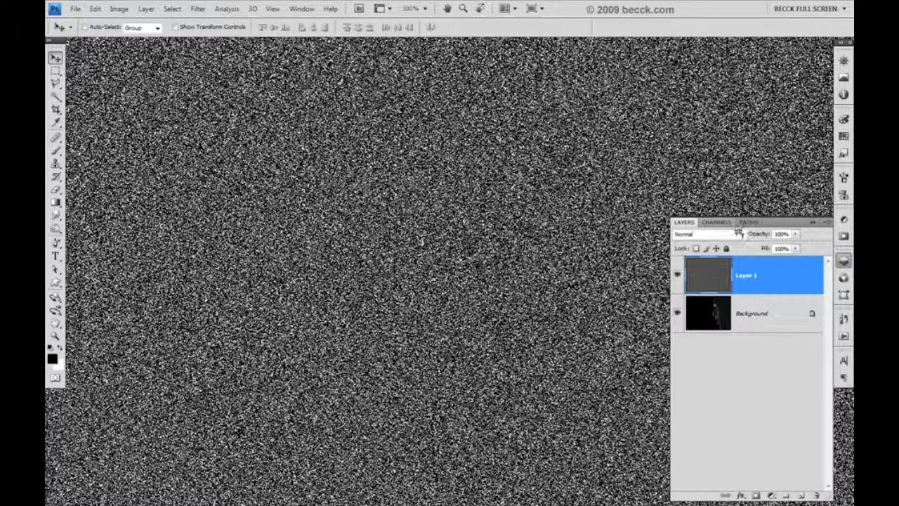
- Convert the noise layer to a smart object and rename it Chuva
right_click(793, 280)
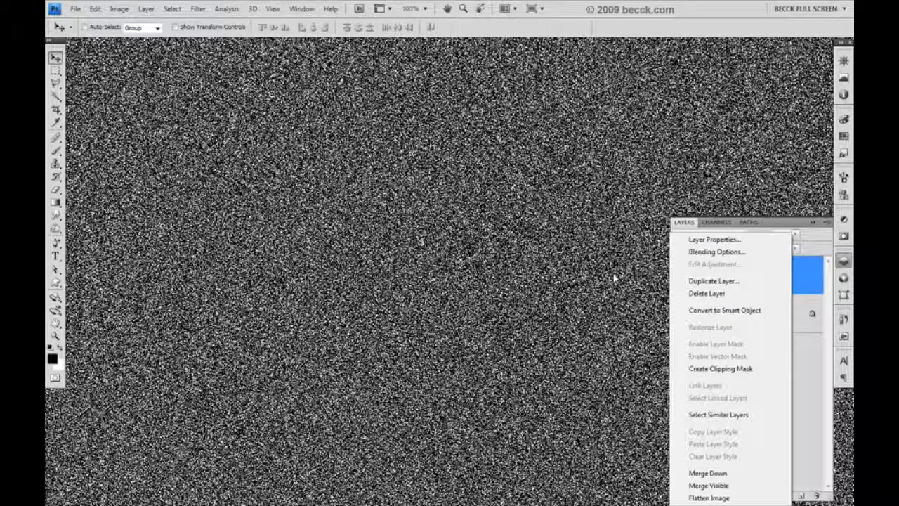
click(726, 310)
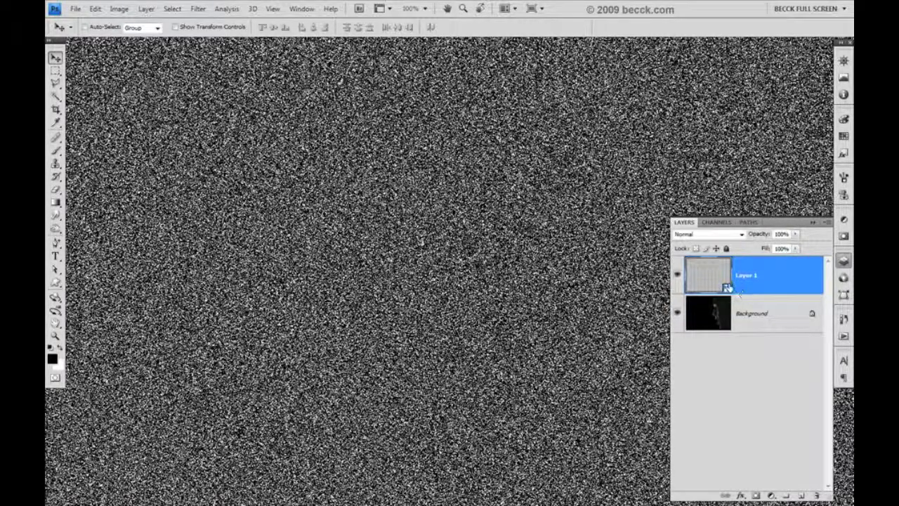
double_click(746, 276)
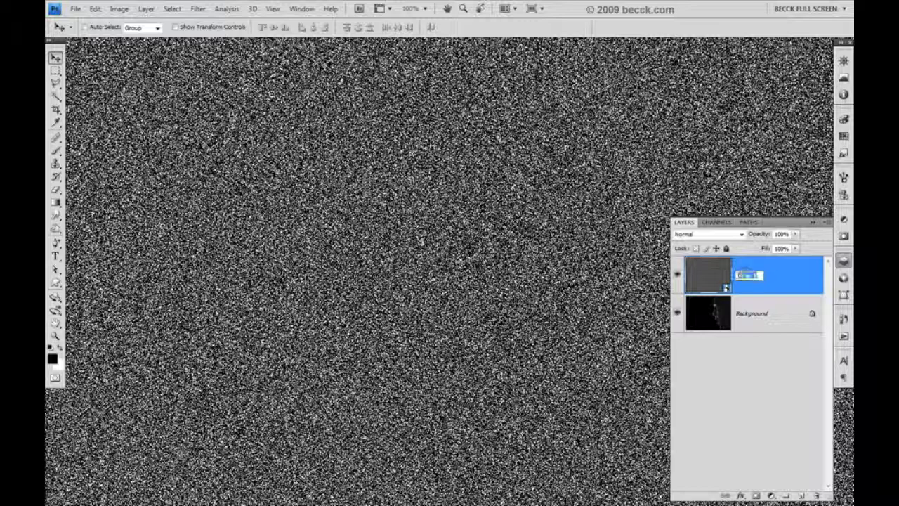
text(E)
click(779, 276)
- Apply a Motion Blur to the Chuva layer with an angle of about -59° and a distance of 40 pixels
click(198, 9)
mouse_move(241, 159)
mouse_move(239, 123)
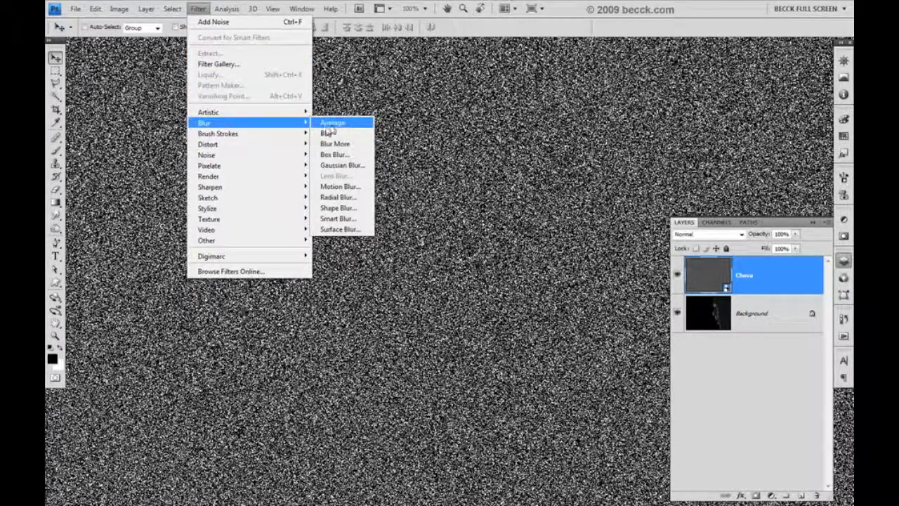
click(344, 187)
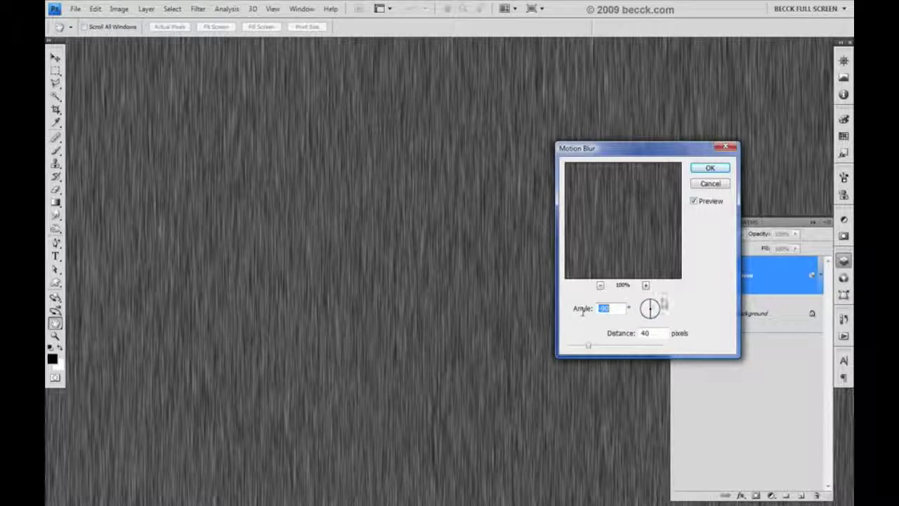
drag(651, 319, 655, 321)
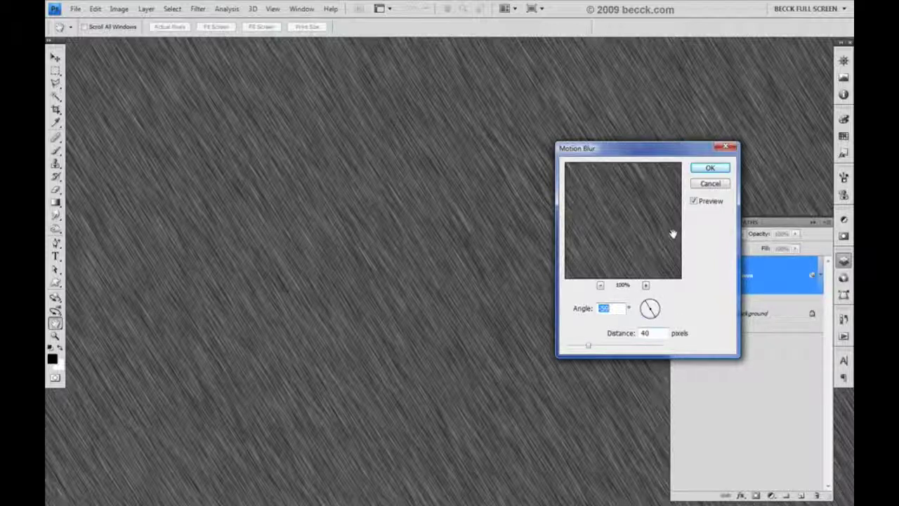
drag(633, 152, 303, 135)
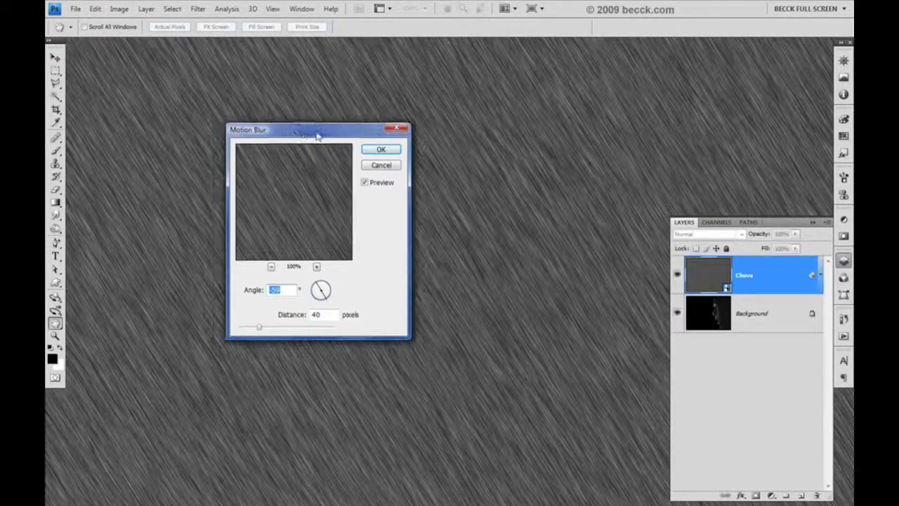
click(369, 148)
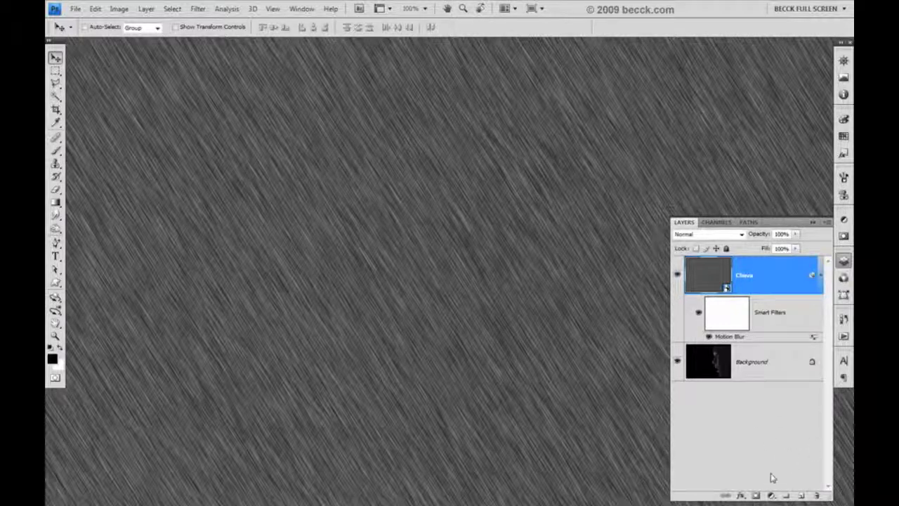
- Add a Levels adjustment layer above Chuva with input black point 59, midtone 0.78 and white point 216
click(771, 496)
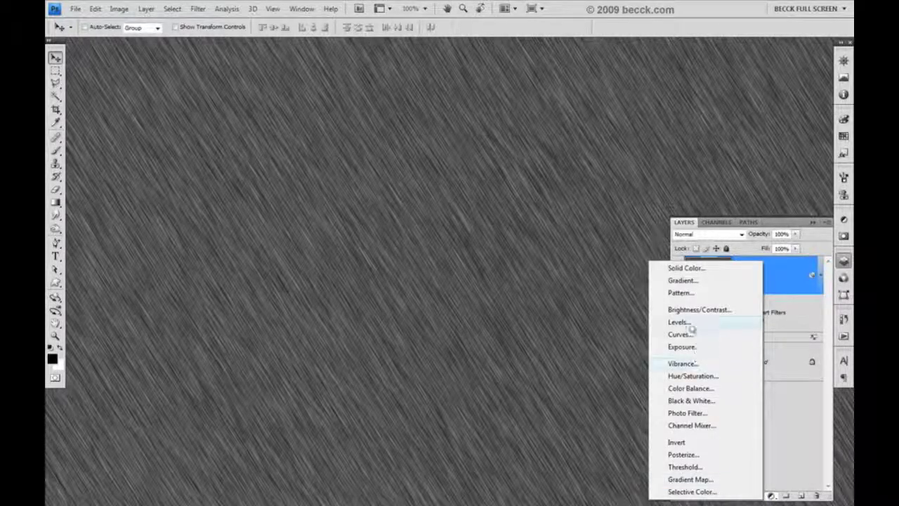
click(678, 322)
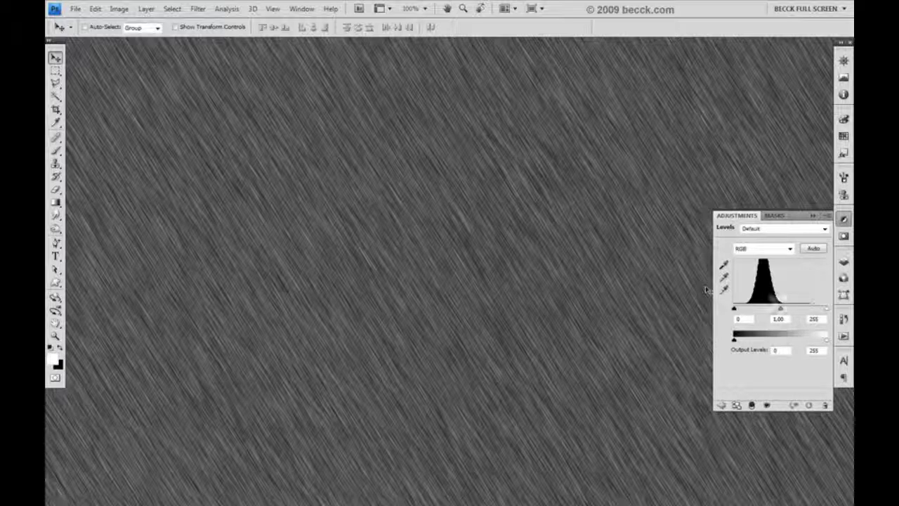
click(736, 405)
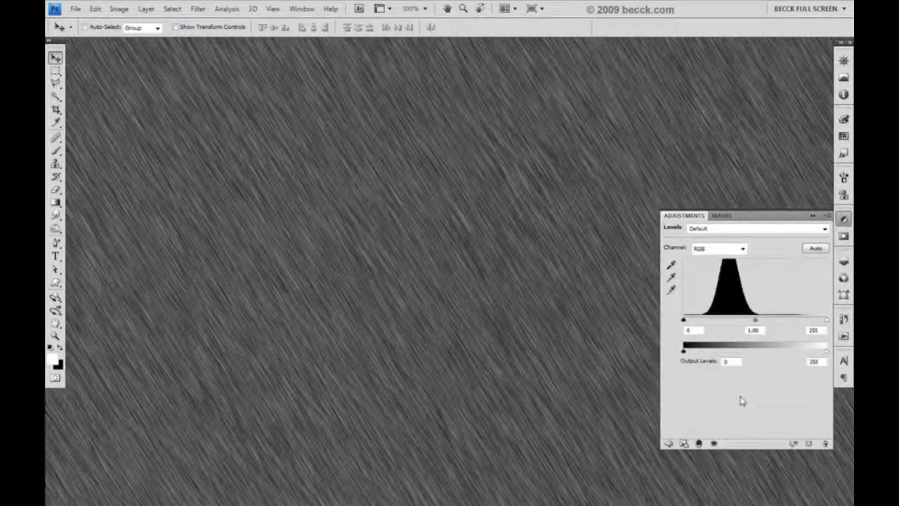
drag(756, 323, 764, 322)
drag(683, 320, 717, 330)
drag(825, 320, 806, 325)
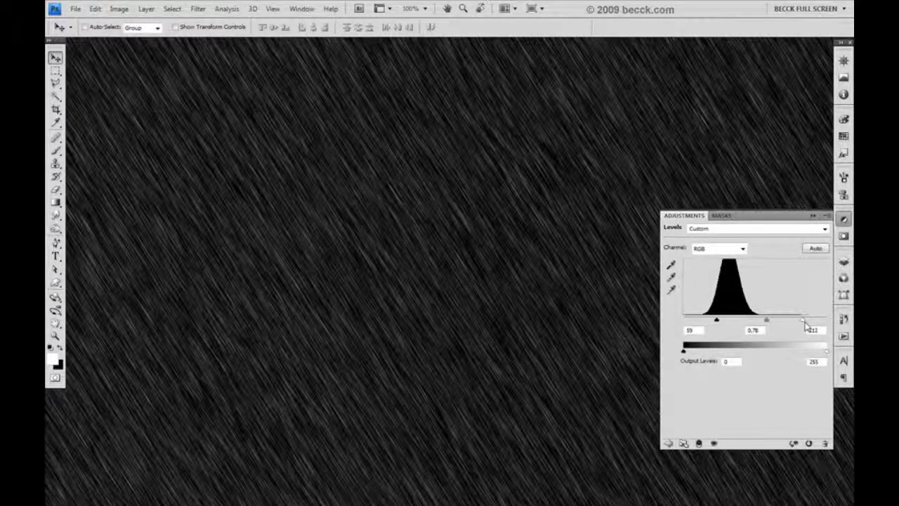
click(843, 218)
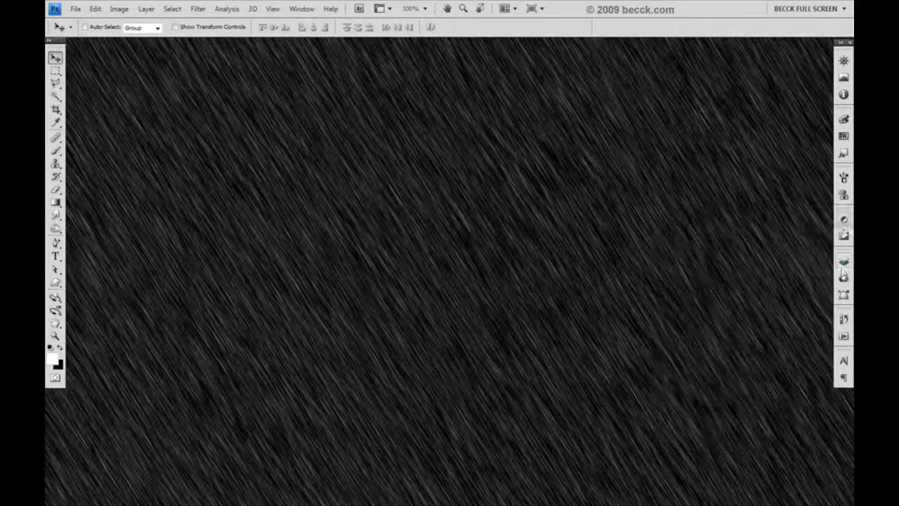
- Set the blend mode of the Chuva layer to Screen
click(843, 262)
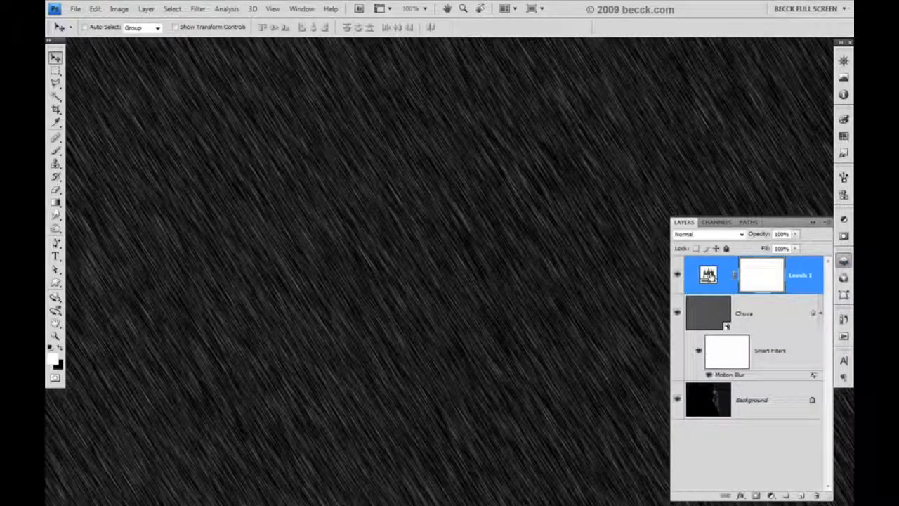
click(714, 316)
click(741, 233)
click(739, 236)
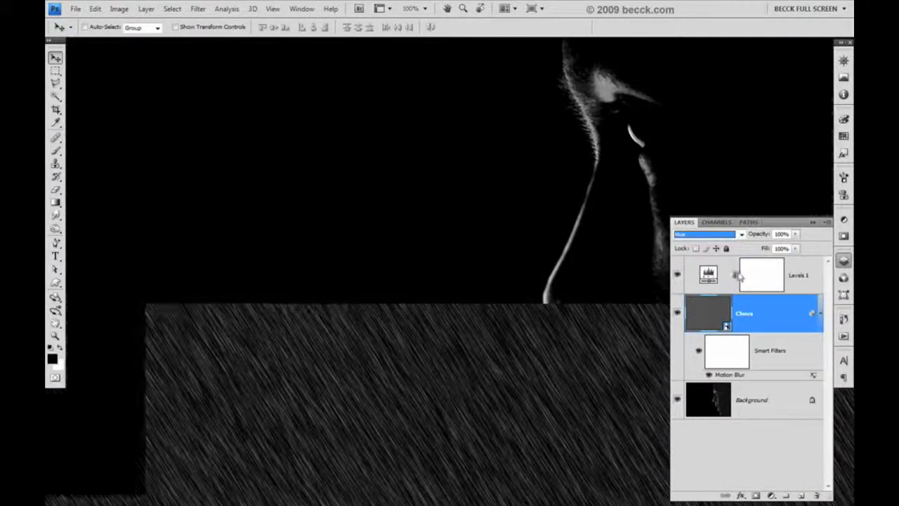
click(741, 234)
click(746, 241)
click(741, 236)
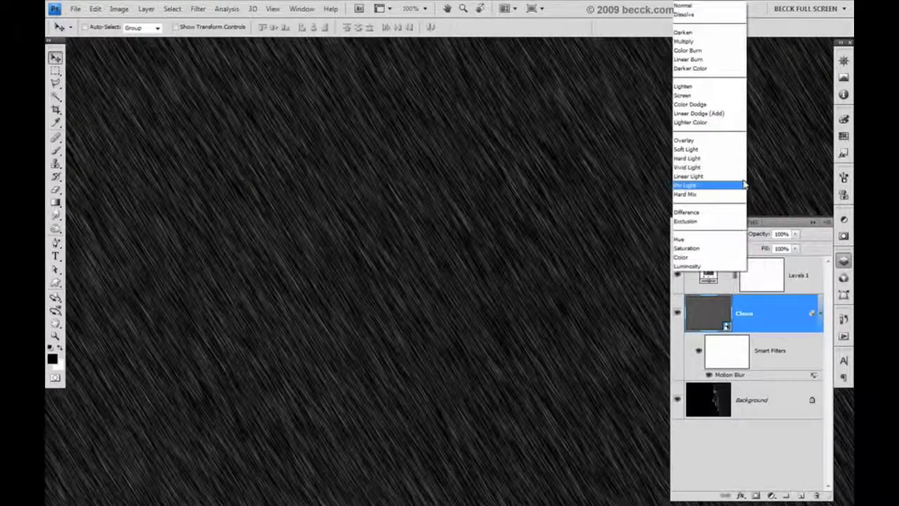
click(721, 97)
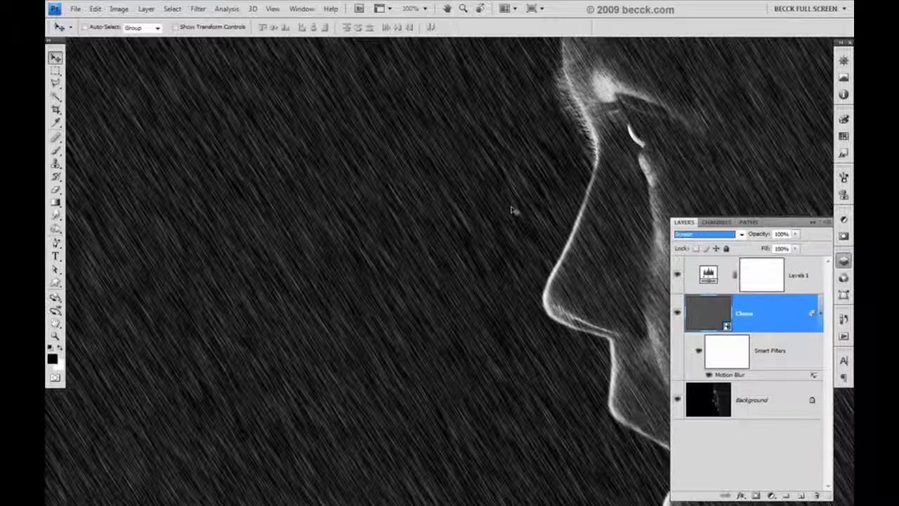
- Refine the Levels 1 adjustment to input black point 79, midtone 0.83 and white point 184
click(709, 275)
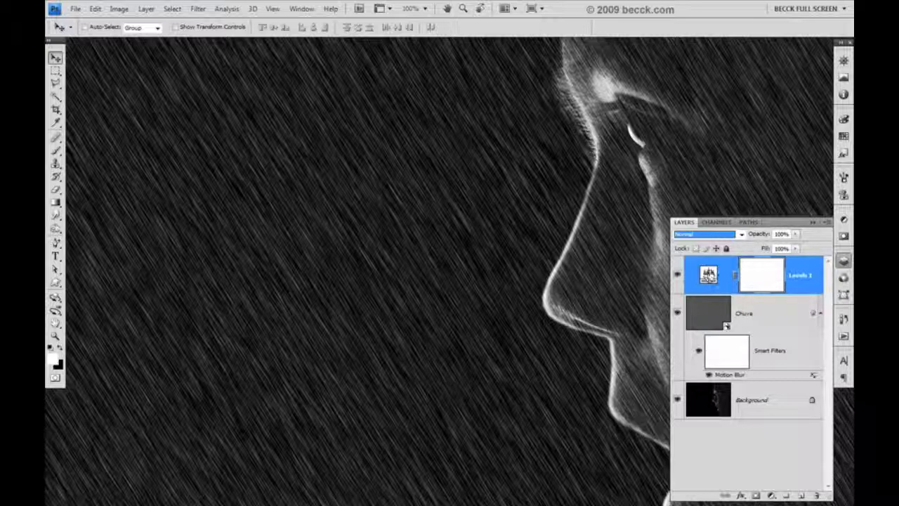
click(709, 275)
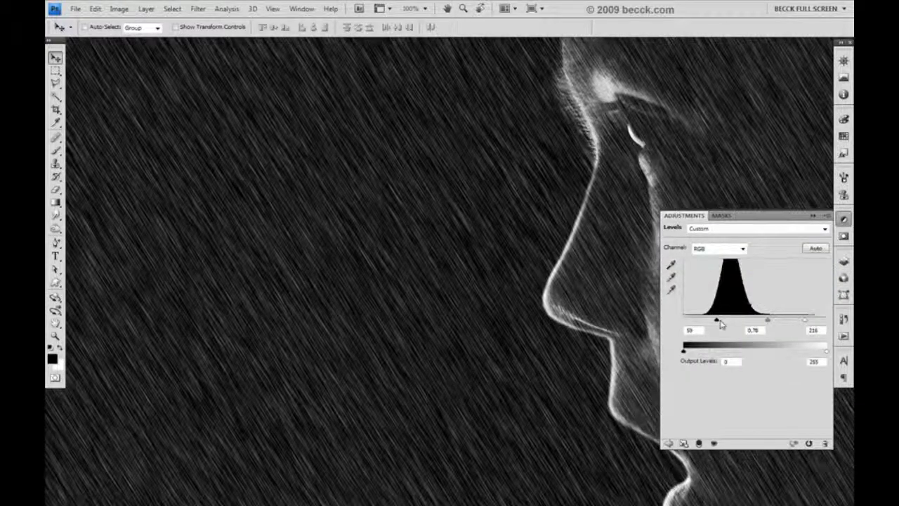
mouse_move(717, 319)
mouse_down()
mouse_move(735, 320)
mouse_move(725, 323)
mouse_up()
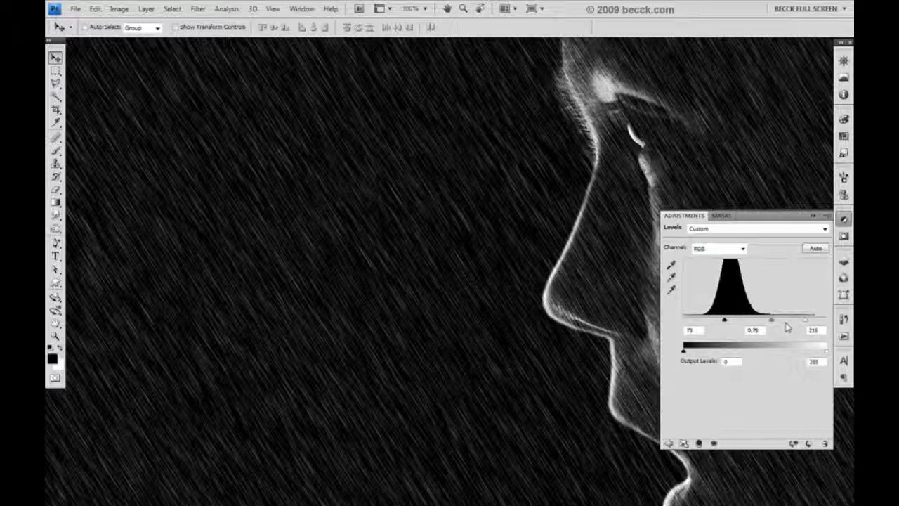
drag(802, 325, 787, 324)
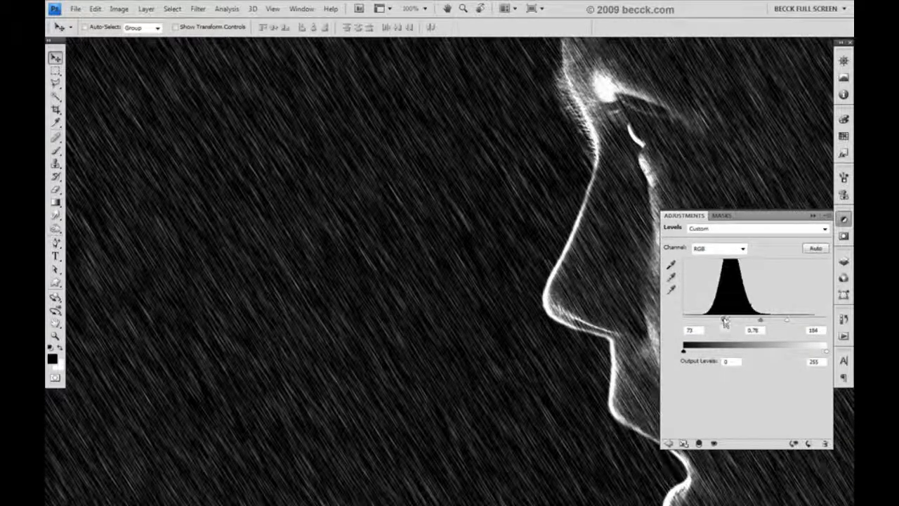
drag(725, 322, 761, 321)
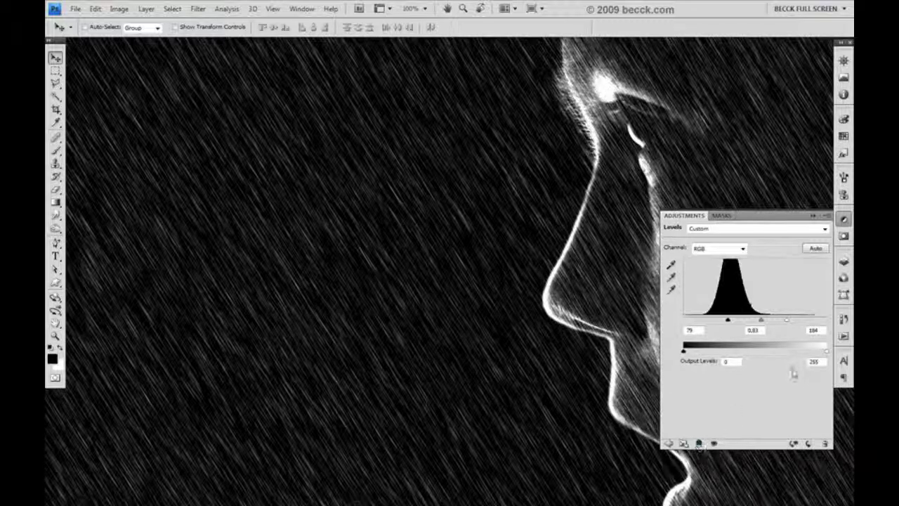
- Clip the Levels 1 adjustment to the Chuva layer so that it affects only the rain
click(843, 261)
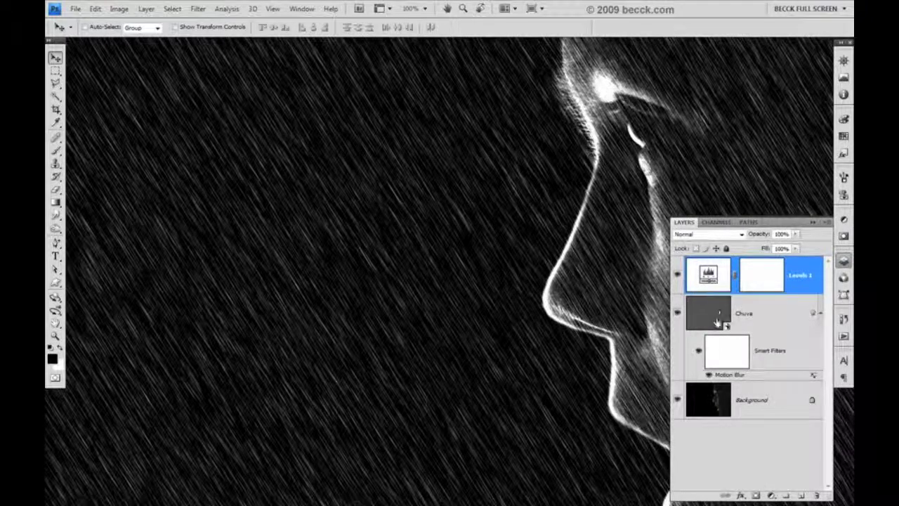
key(alt)
alt+click(797, 294)
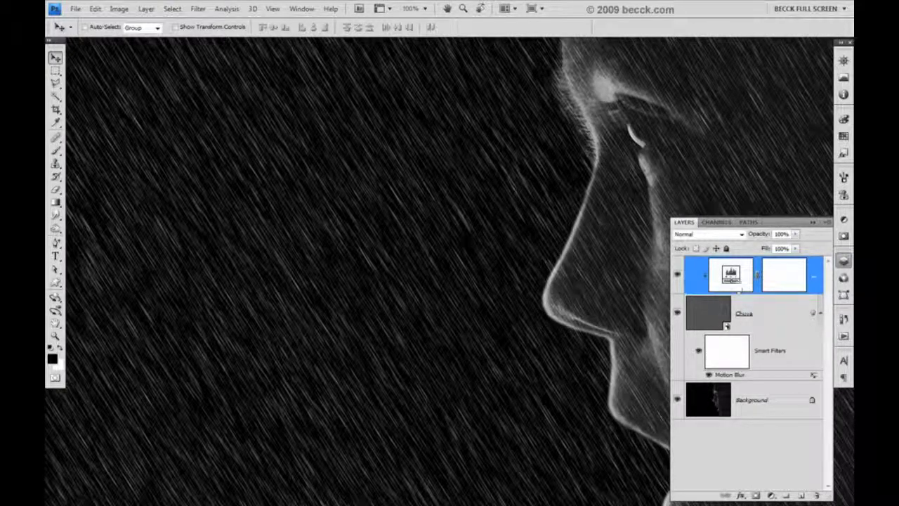
click(733, 398)
- Set the clipped Levels adjustment's input black point to 98 and white point to 161
double_click(731, 274)
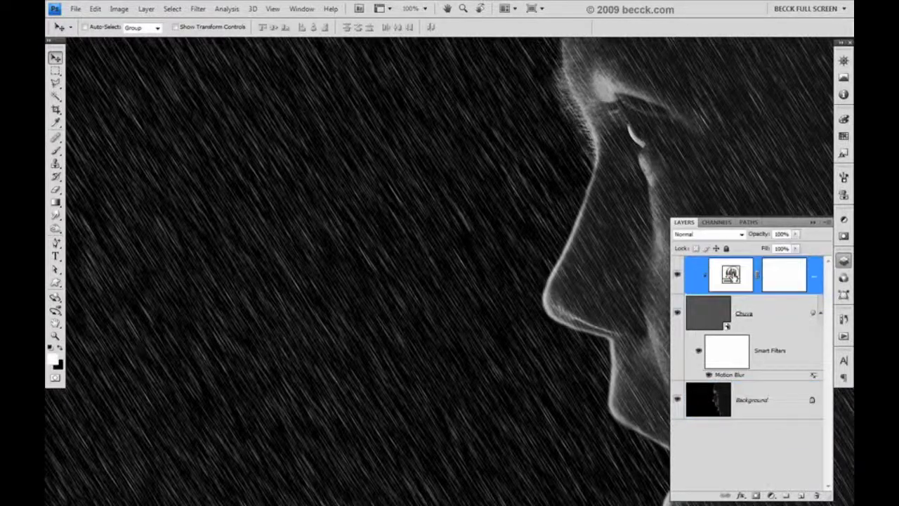
drag(731, 322, 740, 328)
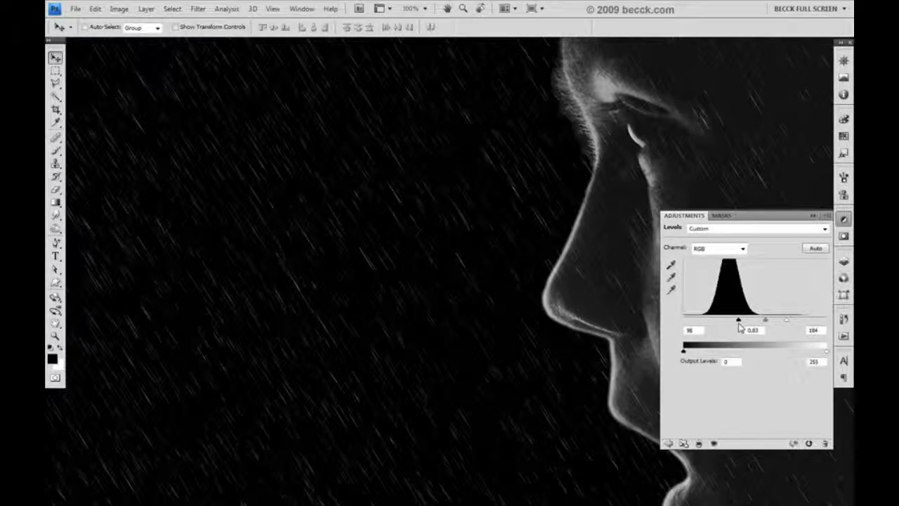
drag(786, 321, 774, 325)
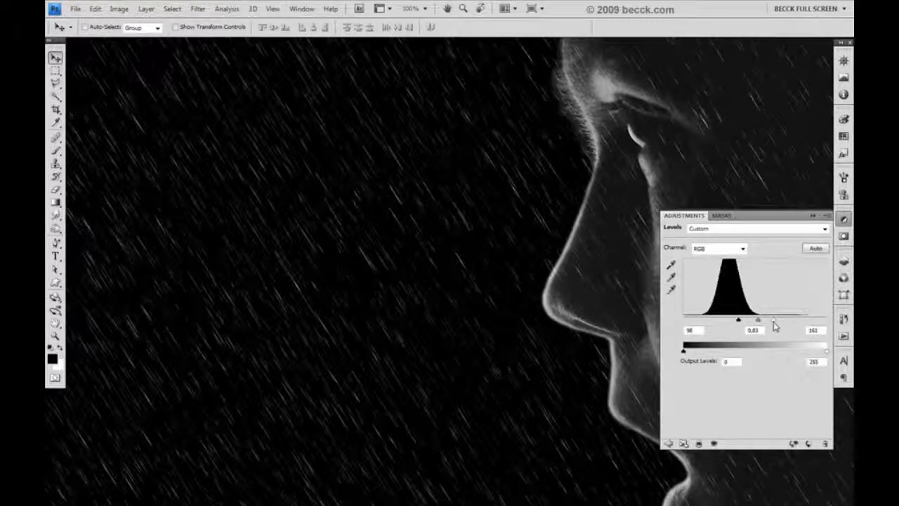
click(844, 219)
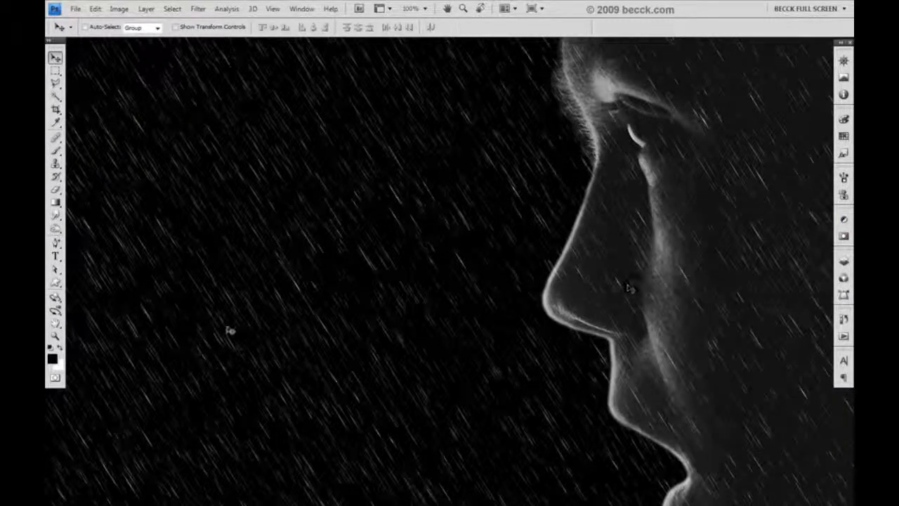
- Scale the Chuva layer up proportionally from its centre beyond the canvas edges, turning off the smart filter notice for future transforms
drag(401, 209, 532, 171)
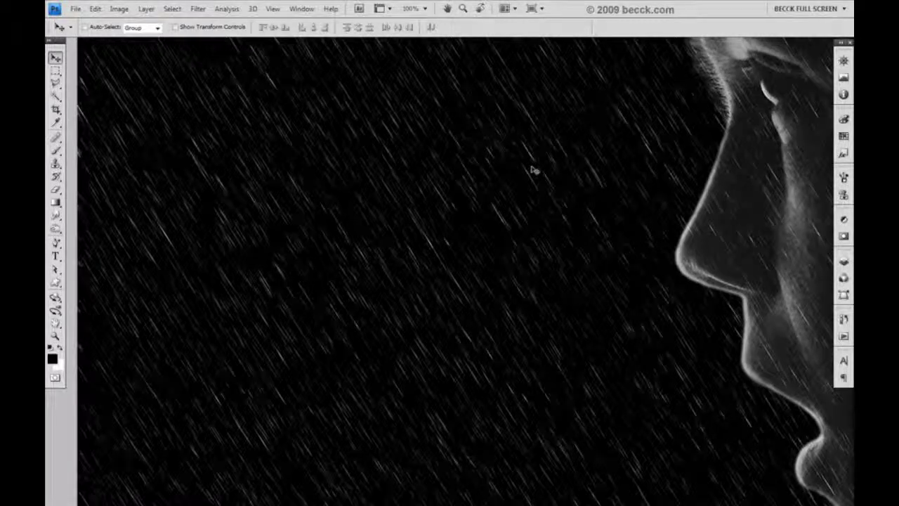
key(ctrl+minus)
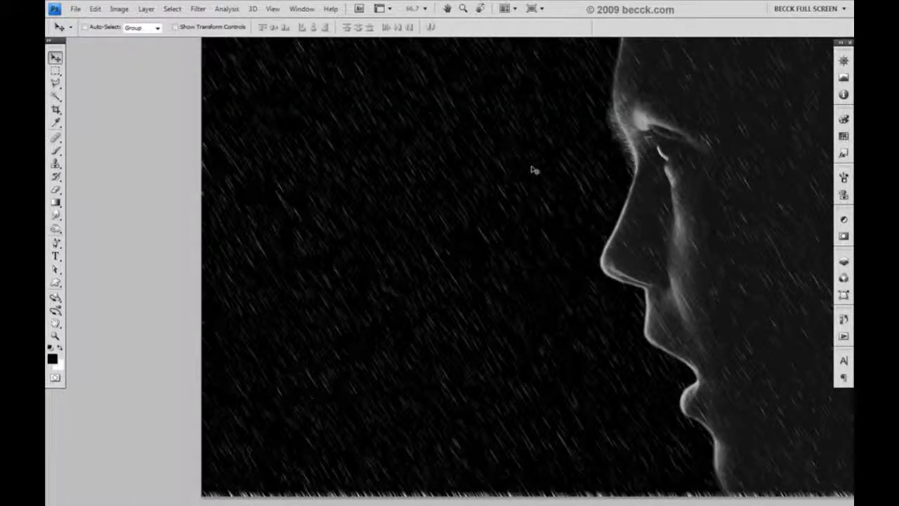
key(ctrl+minus)
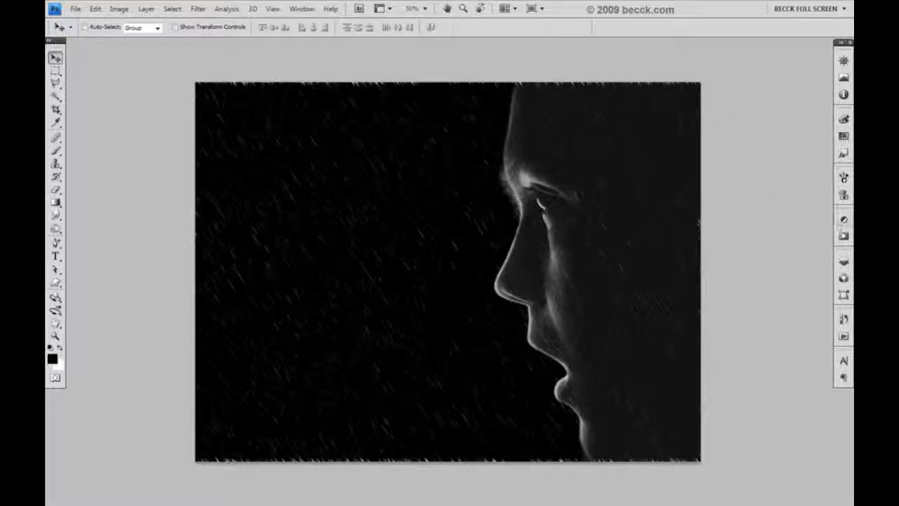
click(842, 261)
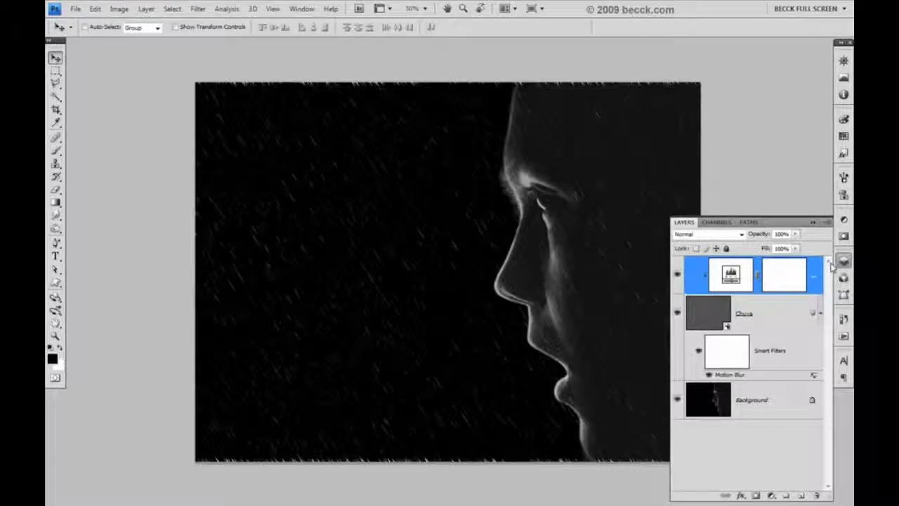
key(ctrl+minus)
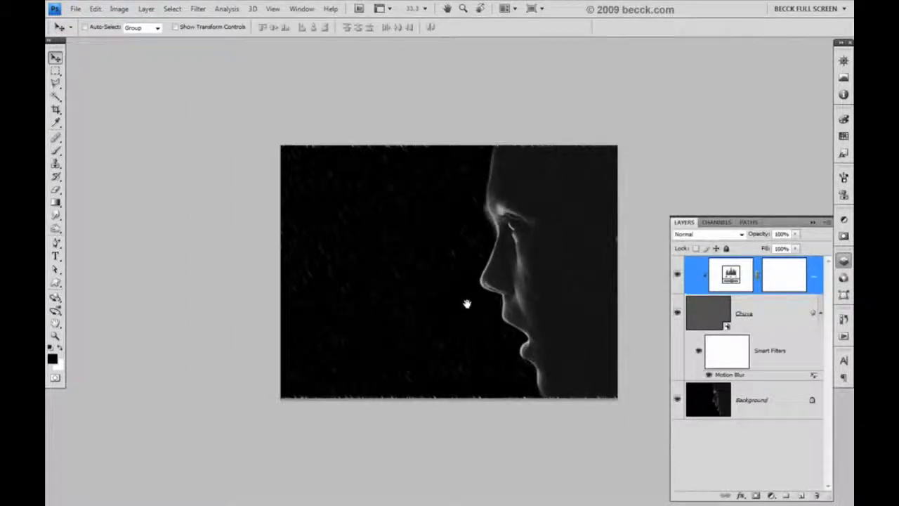
drag(467, 303, 433, 311)
click(721, 312)
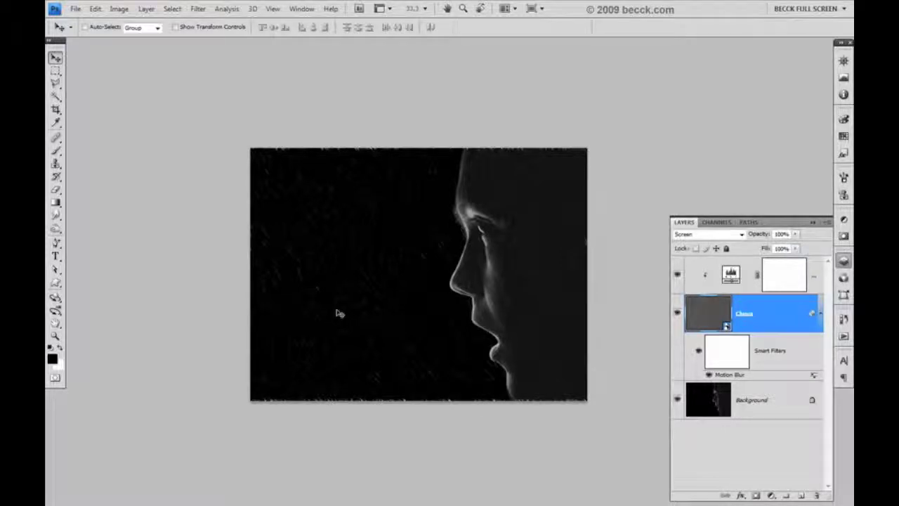
key(ctrl+t)
drag(421, 146, 433, 72)
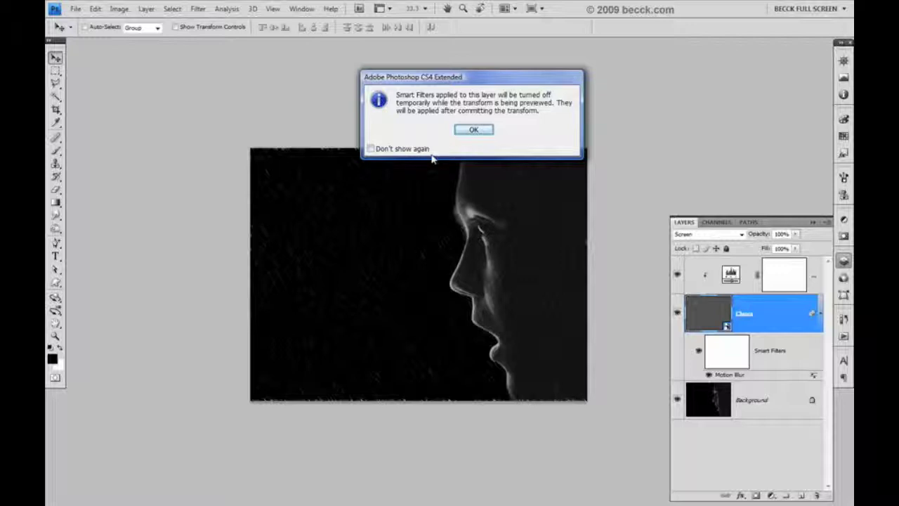
click(371, 148)
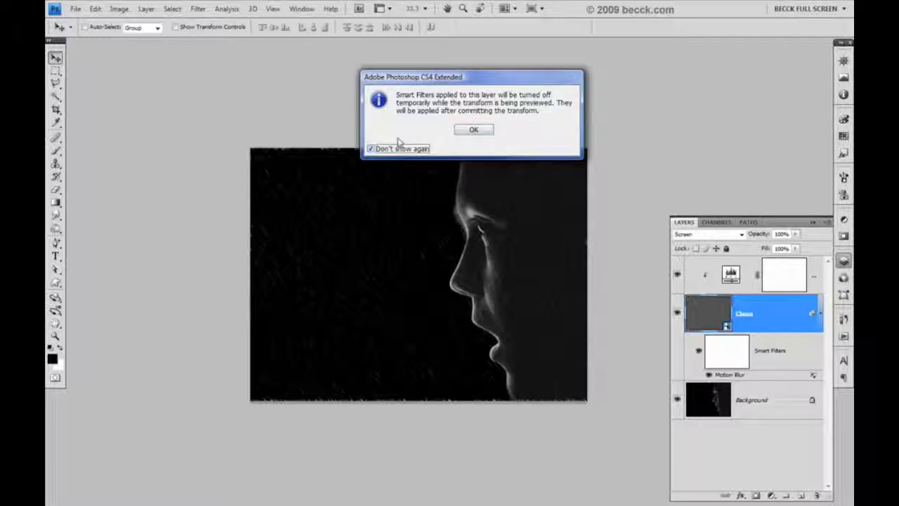
click(474, 132)
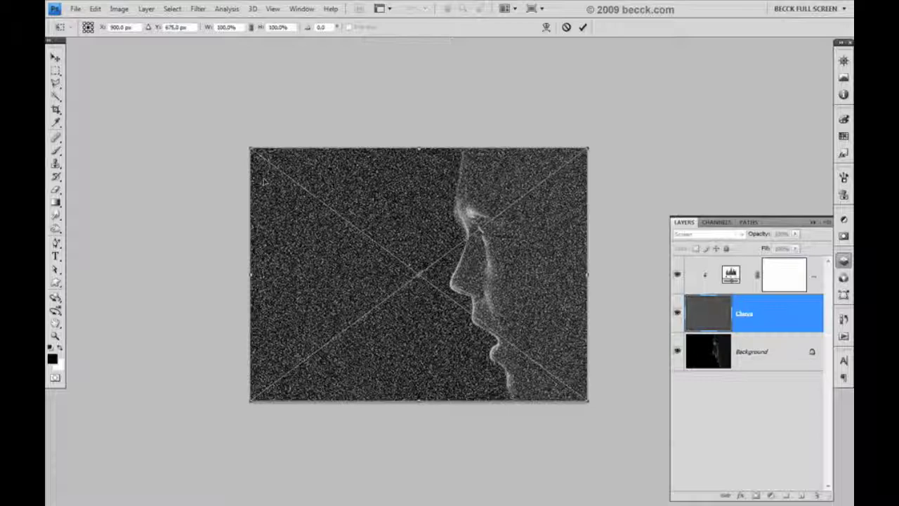
key(alt)
key(shift)
drag(249, 149, 202, 94)
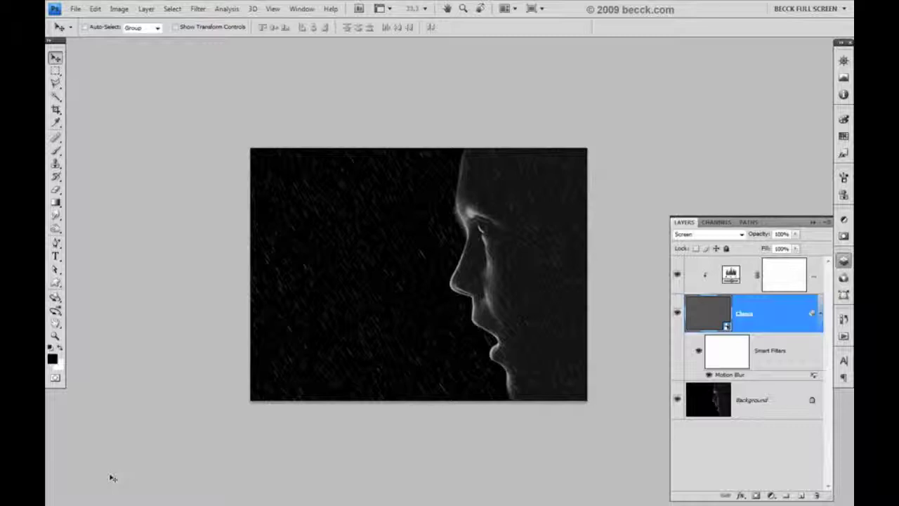
- Draw a tall rectangular marquee selection over the dark rainy area in front of the face
key(ctrl+1)
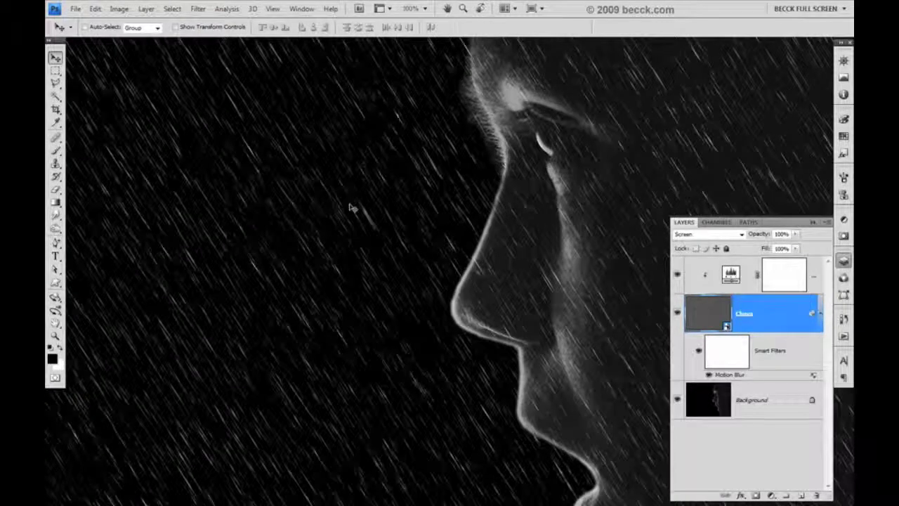
drag(342, 139, 412, 294)
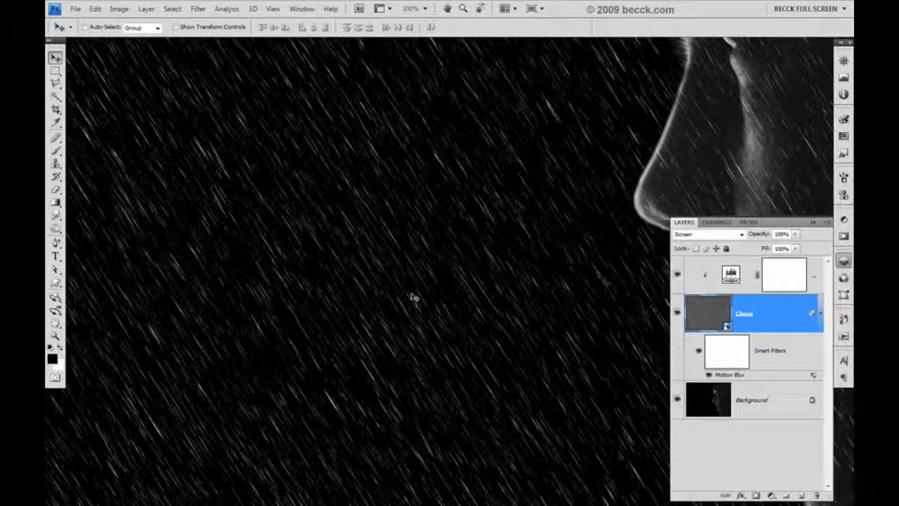
key(ctrl+0)
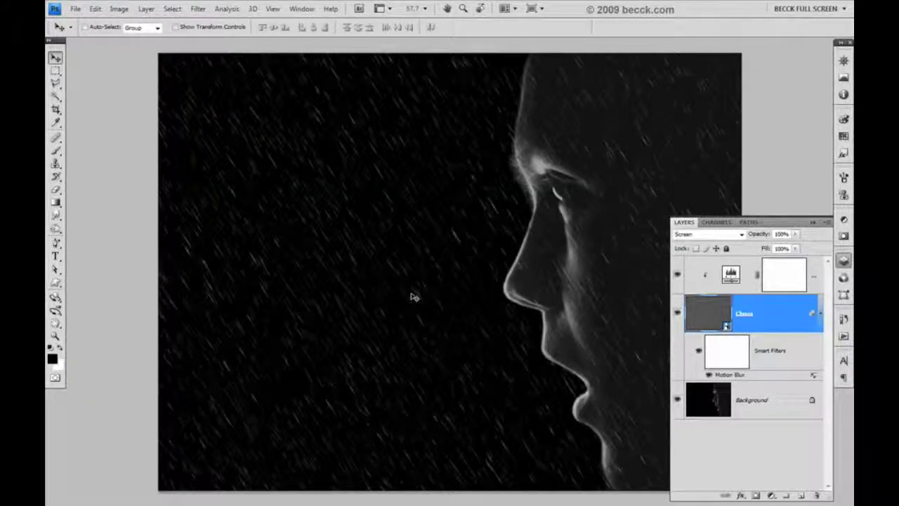
click(75, 9)
key(m)
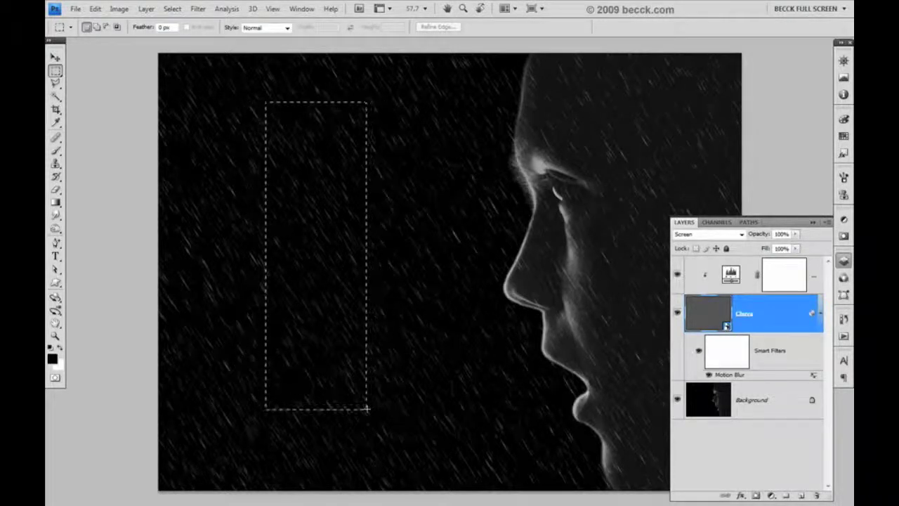
drag(386, 398, 266, 102)
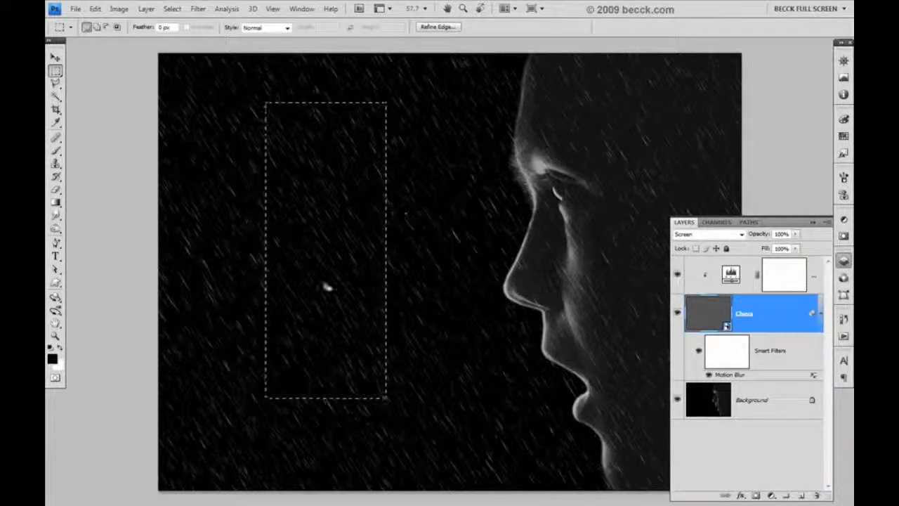
- Create a new 372 × 913 pixel RGB document at 72 pixels/inch with a white background, and add an empty layer
click(75, 9)
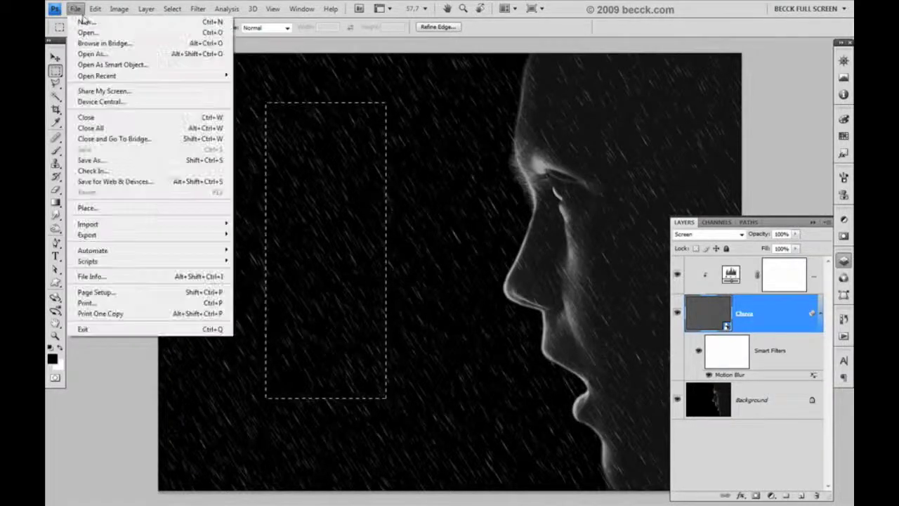
click(88, 20)
drag(365, 120, 517, 151)
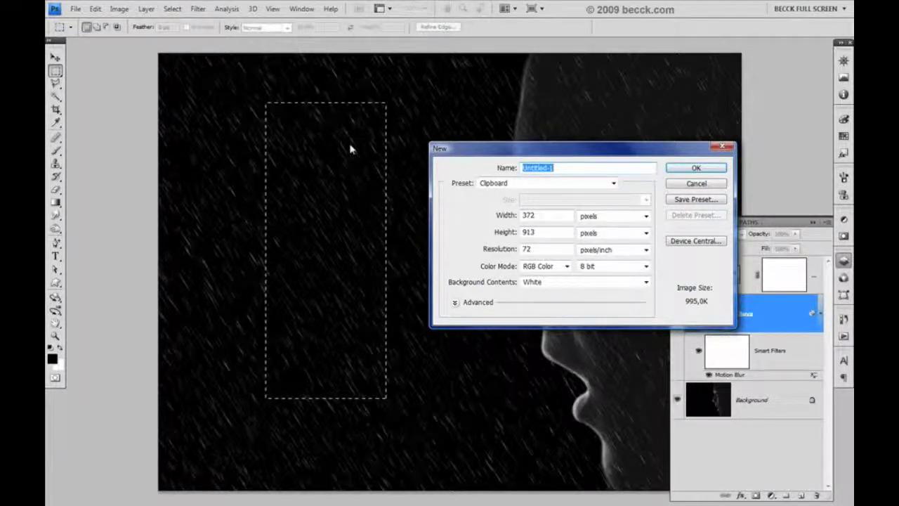
click(694, 168)
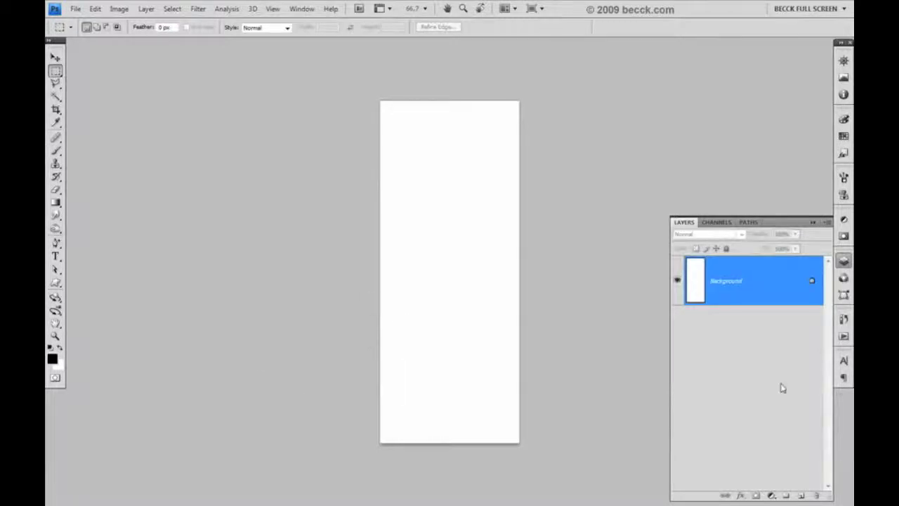
click(800, 495)
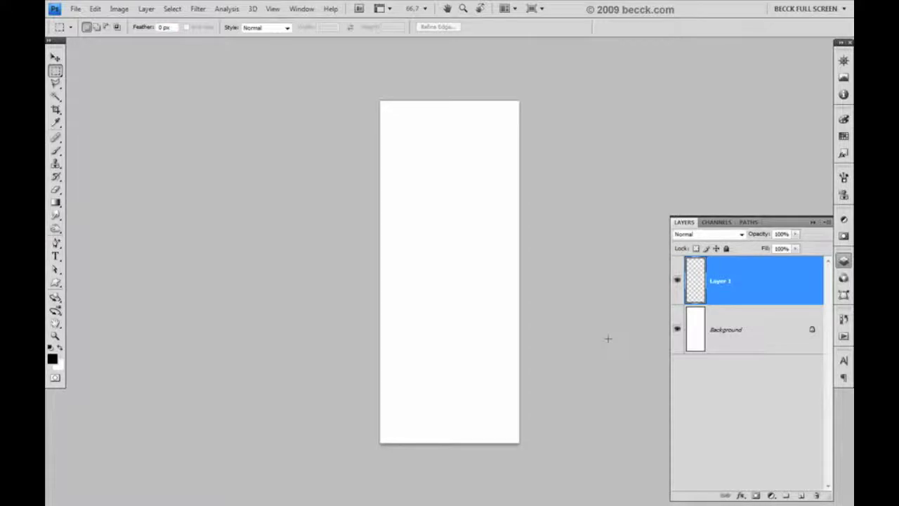
- Reset the Brush tool's presets to the default brushes, replacing the current set without saving its changes
click(58, 150)
right_click(462, 170)
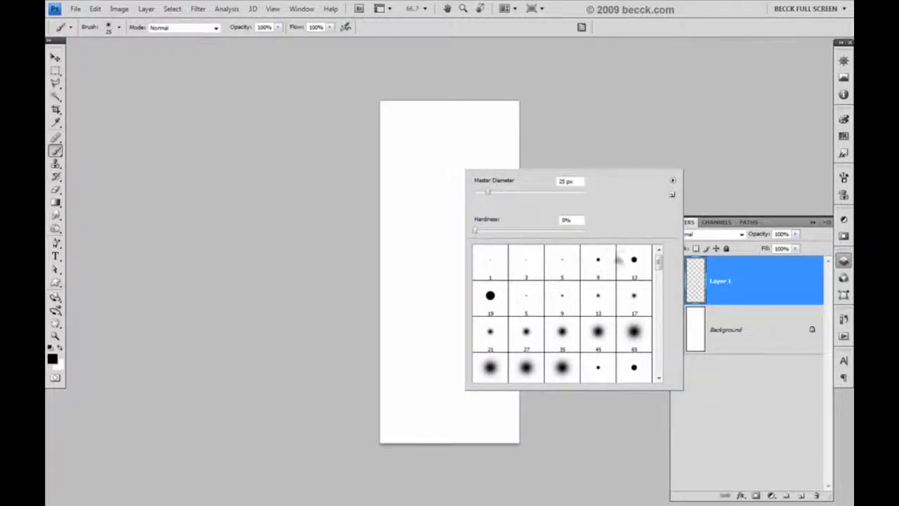
mouse_move(660, 262)
mouse_down()
mouse_move(660, 367)
mouse_move(656, 260)
mouse_up()
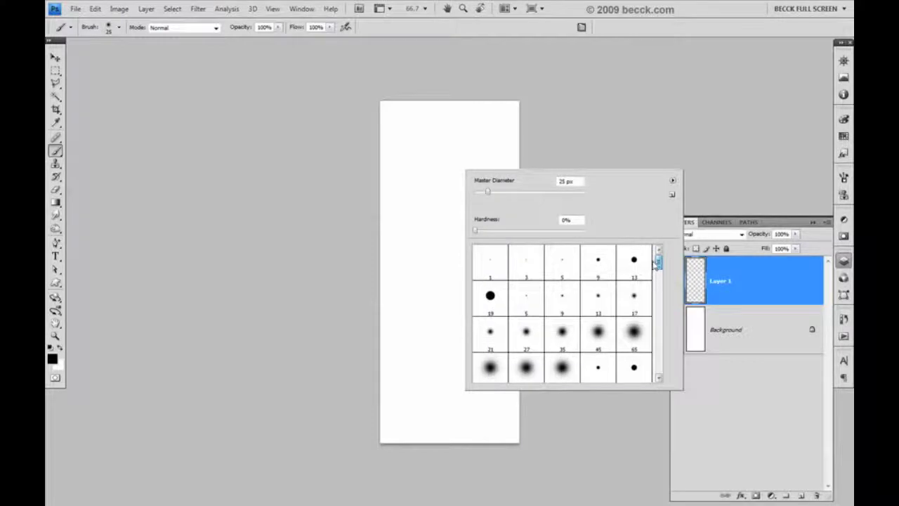
click(672, 181)
click(709, 318)
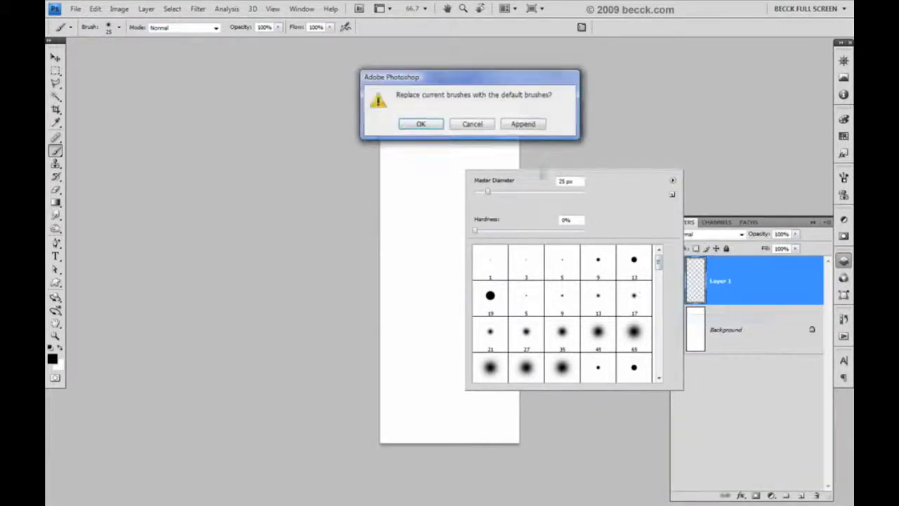
click(421, 125)
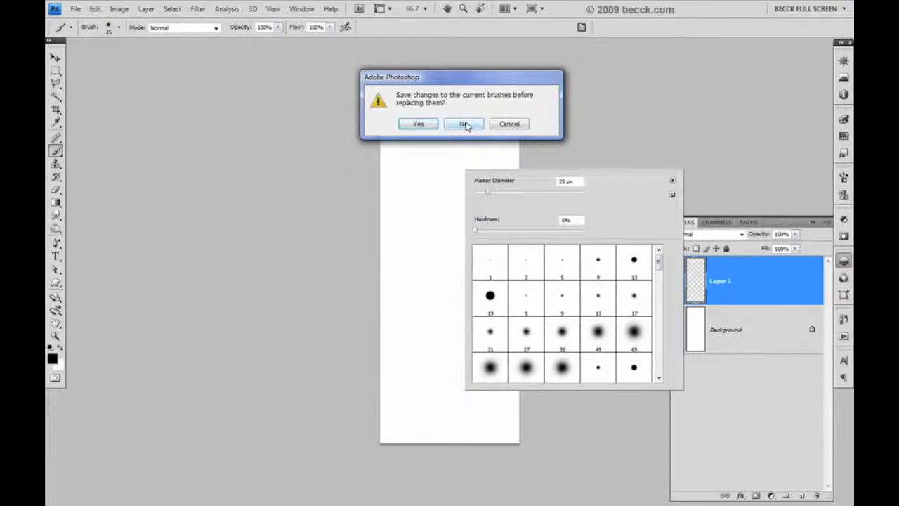
click(463, 124)
- Choose the 39 px Dry Brush tip from the default brush presets
drag(658, 266, 659, 364)
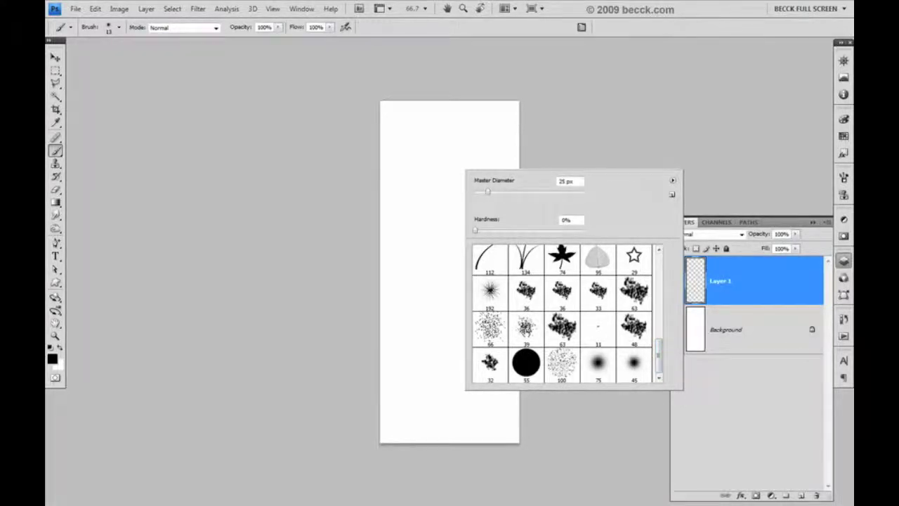
click(526, 327)
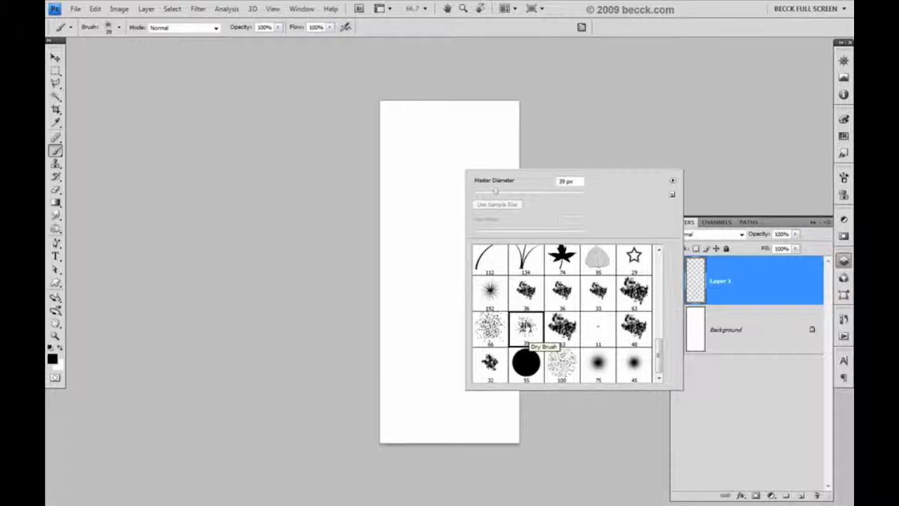
double_click(526, 327)
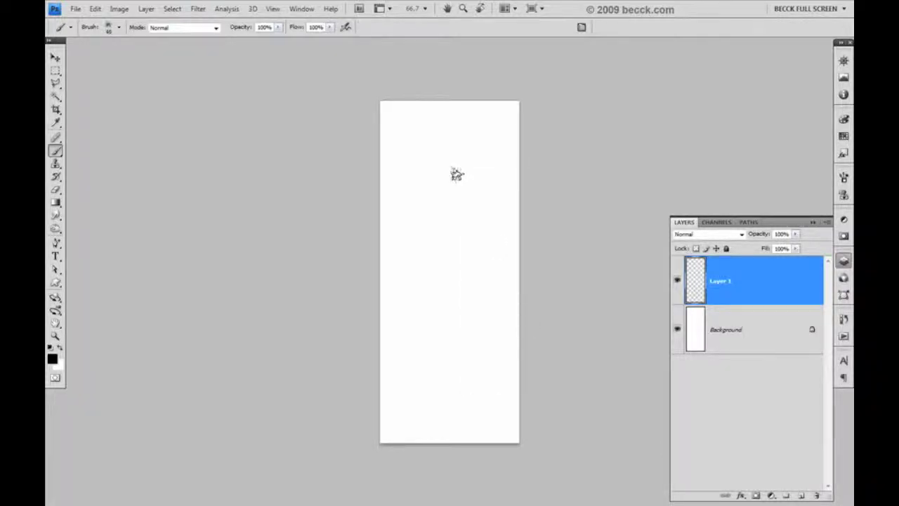
- Enlarge the Dry Brush to 150 px and stamp it once in black near the top of Layer 1
key(bracketright)
key(bracketright)
key(bracketright)
key(bracketright)
key(bracketright)
key(bracketright)
key(bracketright)
key(bracketright)
key(bracketright)
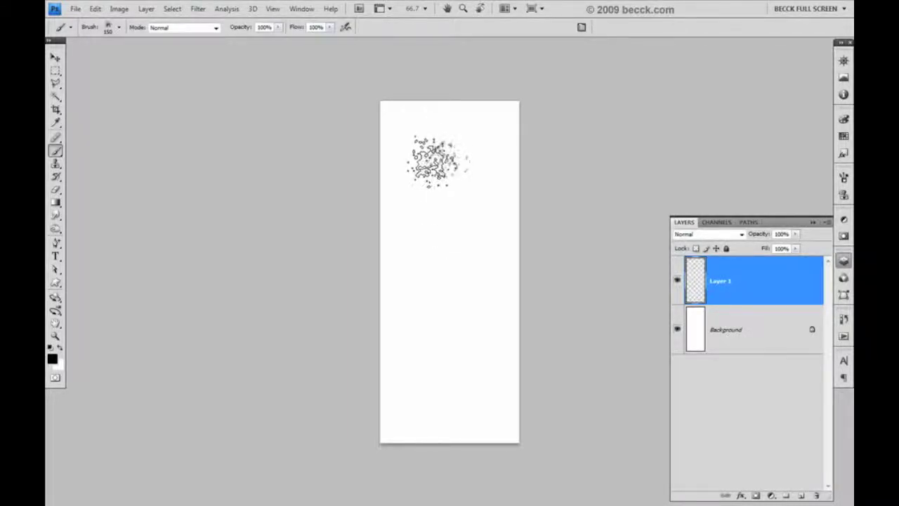
click(444, 163)
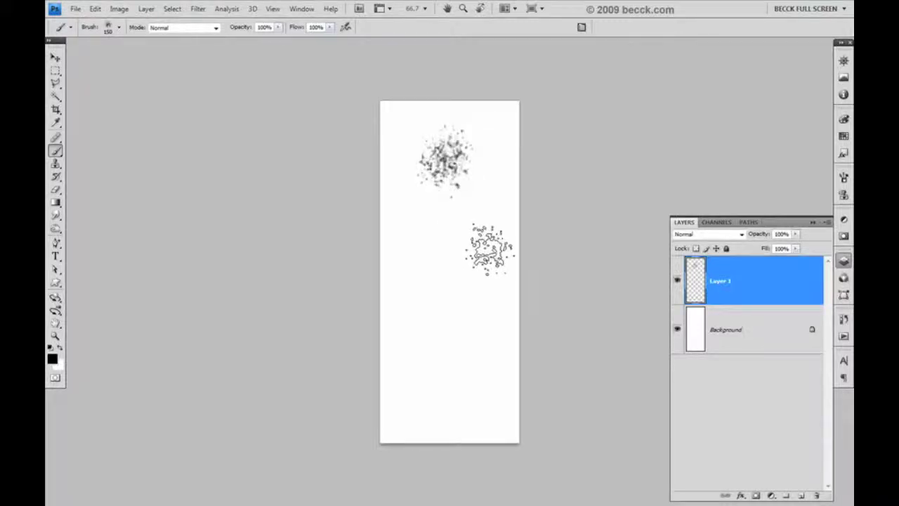
- Warp the stamped speckles by pulling their centre straight down to near the canvas's lower edge, forming a long pointed streak shape
key(ctrl+t)
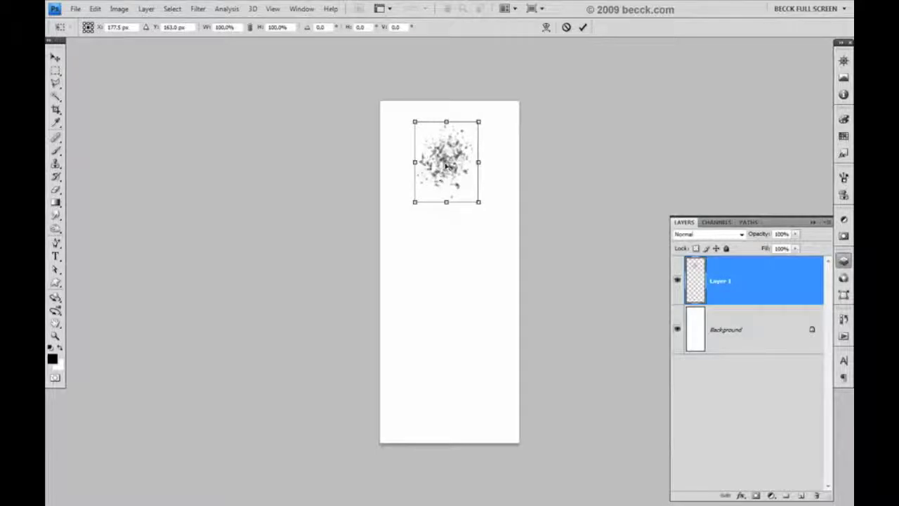
right_click(445, 164)
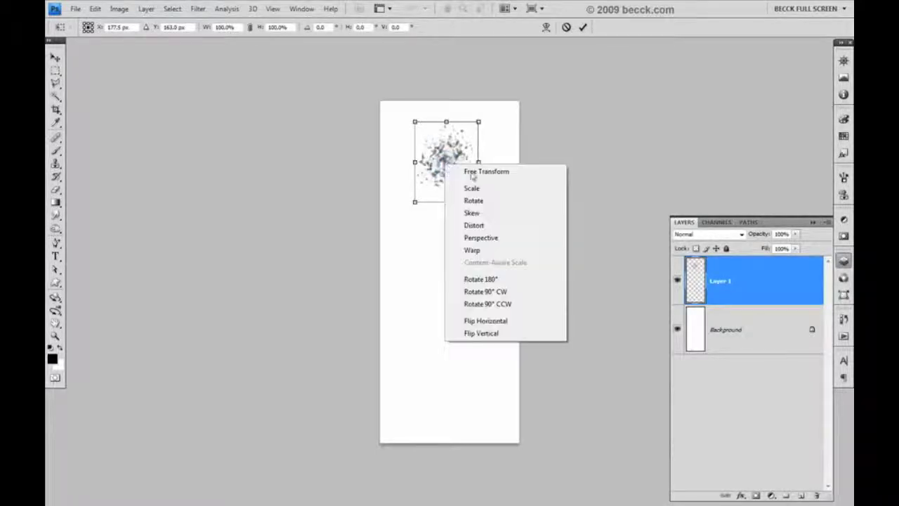
click(472, 250)
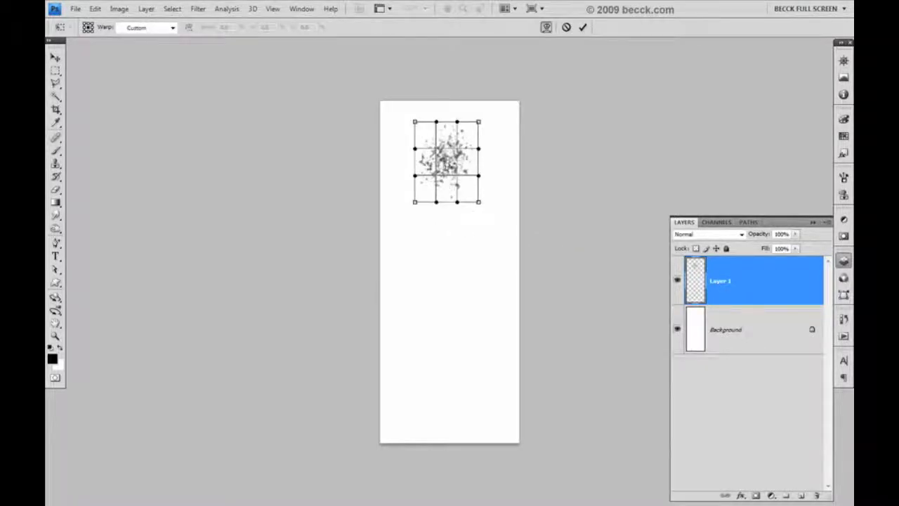
mouse_move(445, 164)
mouse_down()
mouse_move(459, 320)
mouse_move(456, 428)
mouse_move(444, 433)
mouse_up()
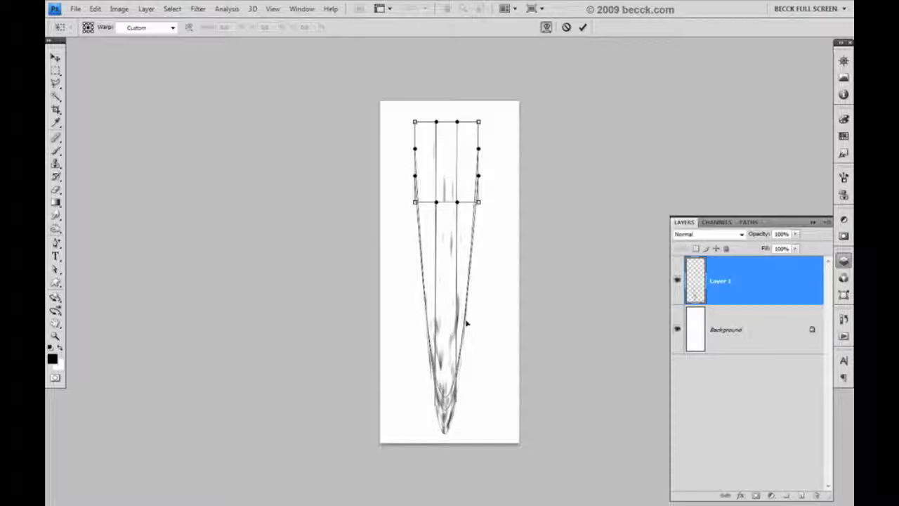
key(Return)
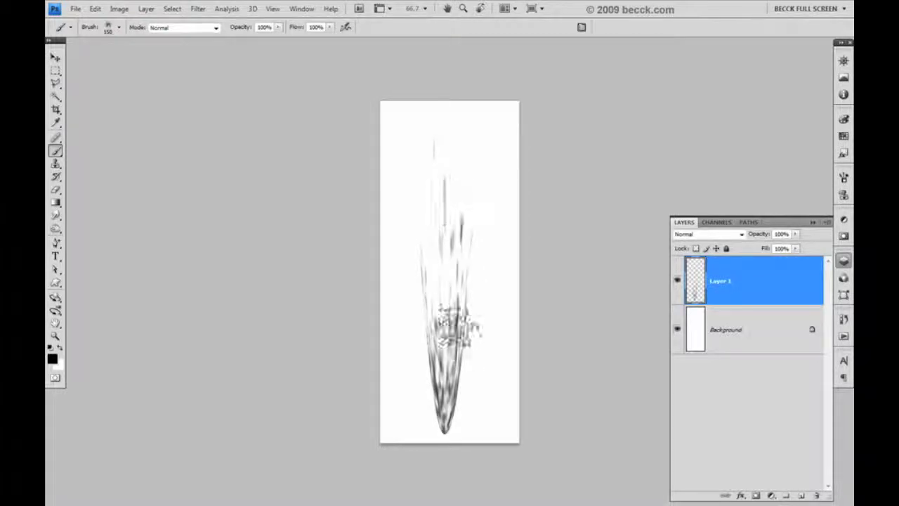
- Select the streak shape with a rectangular marquee and define it as a brush preset with a name starting with "Chu"
click(55, 72)
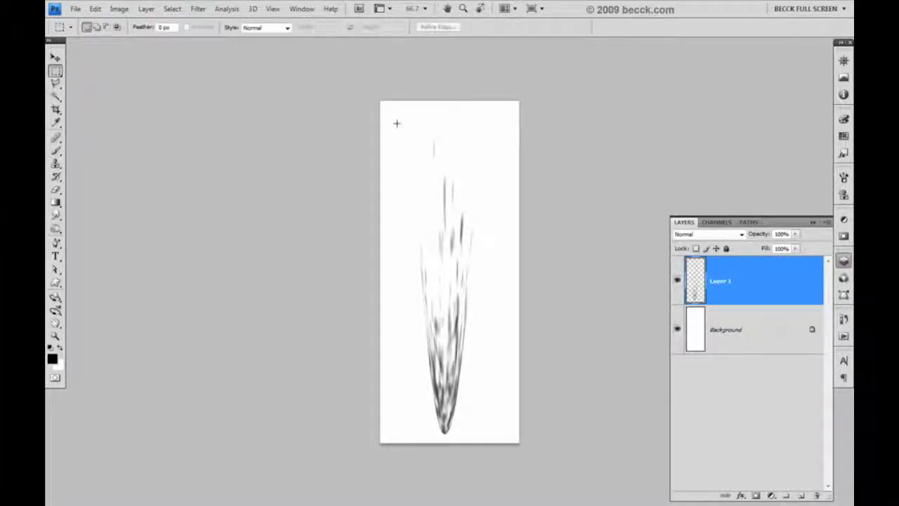
mouse_move(419, 177)
mouse_down()
mouse_move(454, 266)
mouse_move(493, 443)
mouse_up()
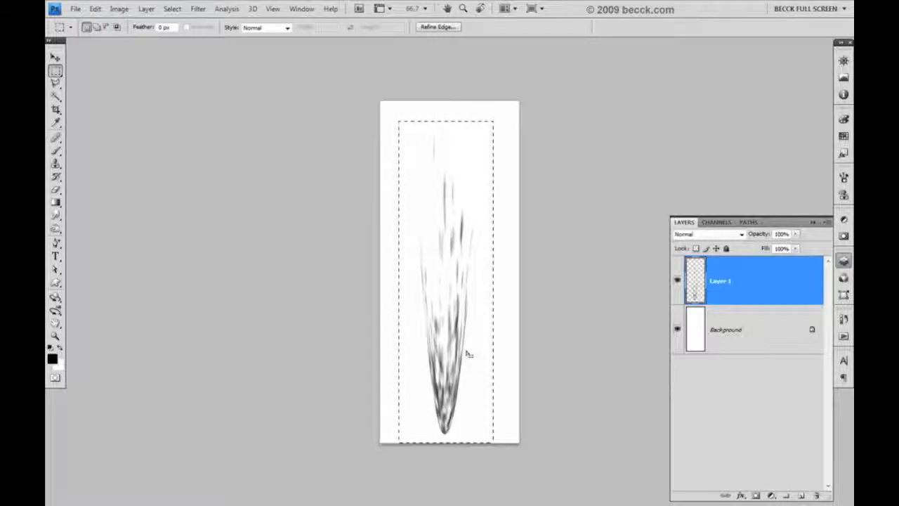
click(95, 9)
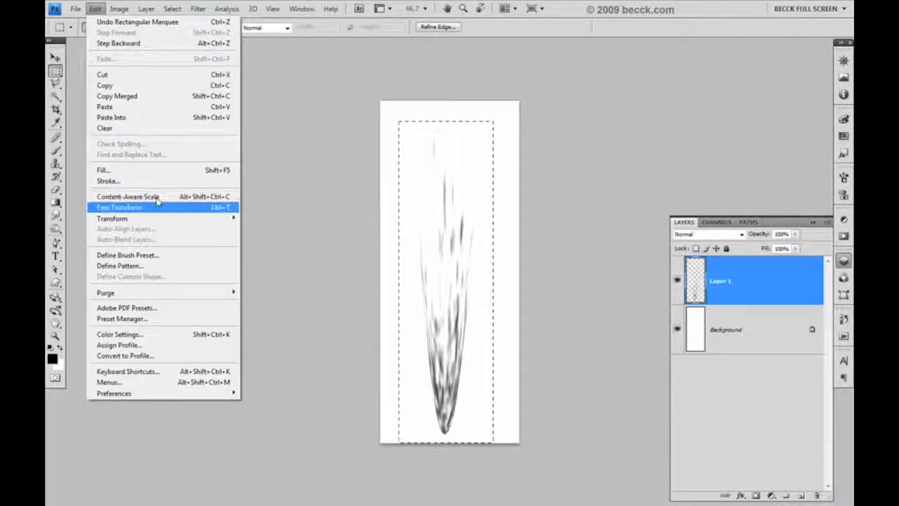
click(127, 255)
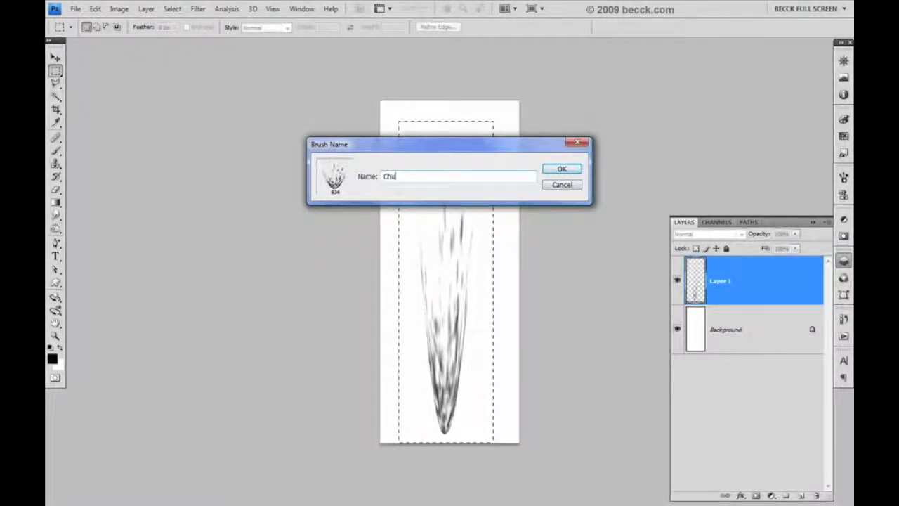
click(563, 169)
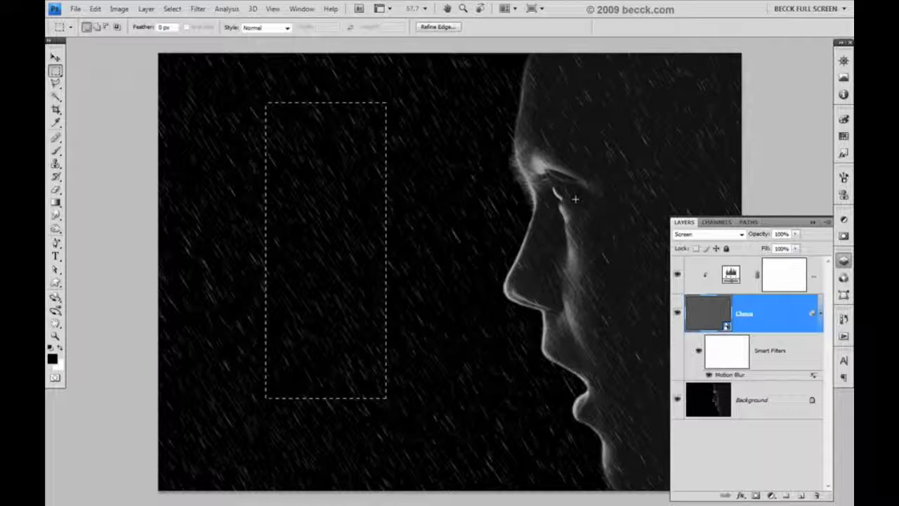
- Deselect the marquee in the portrait document and add a new empty layer directly above the Background layer
click(172, 9)
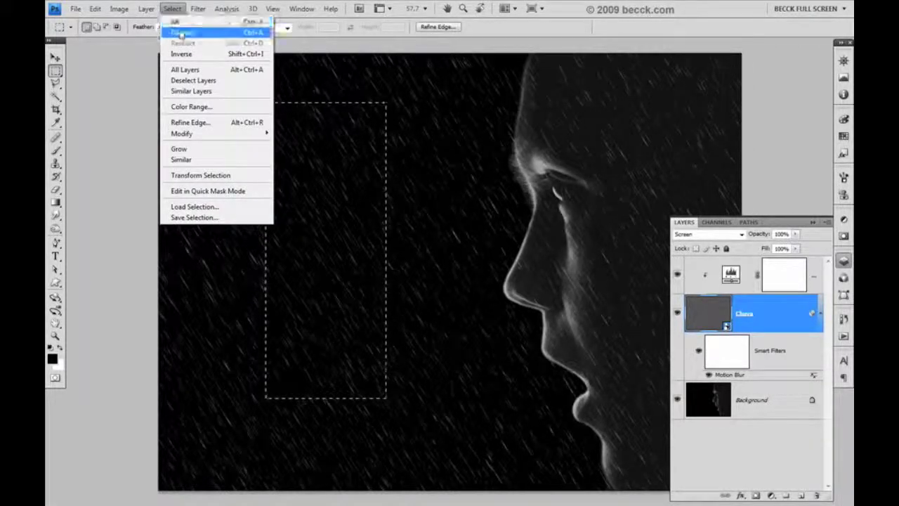
click(177, 33)
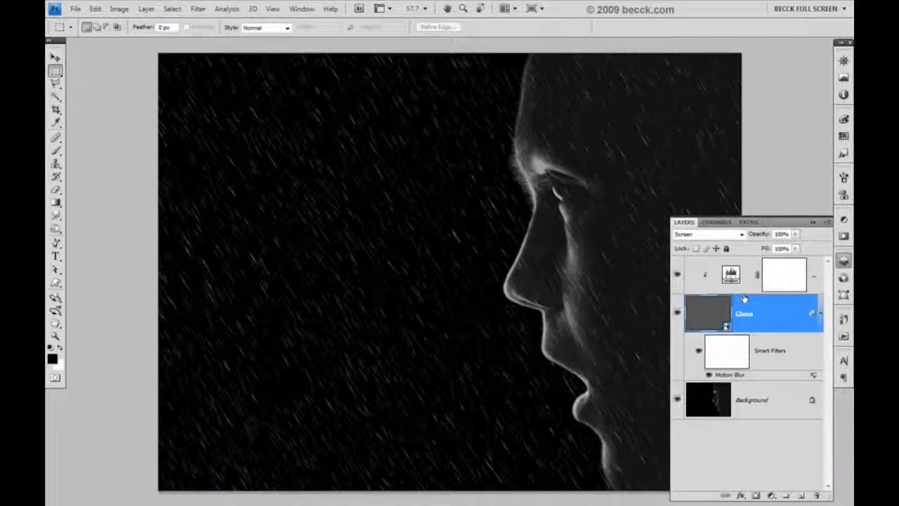
click(727, 406)
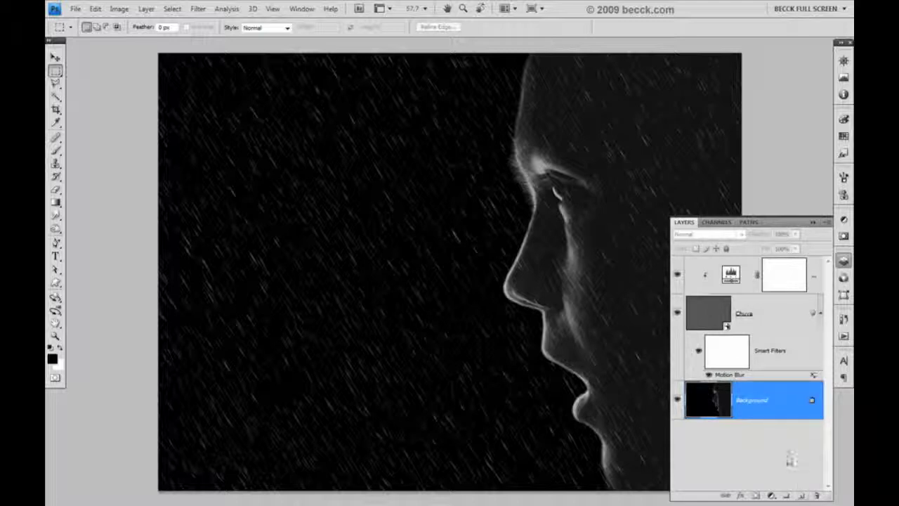
click(802, 495)
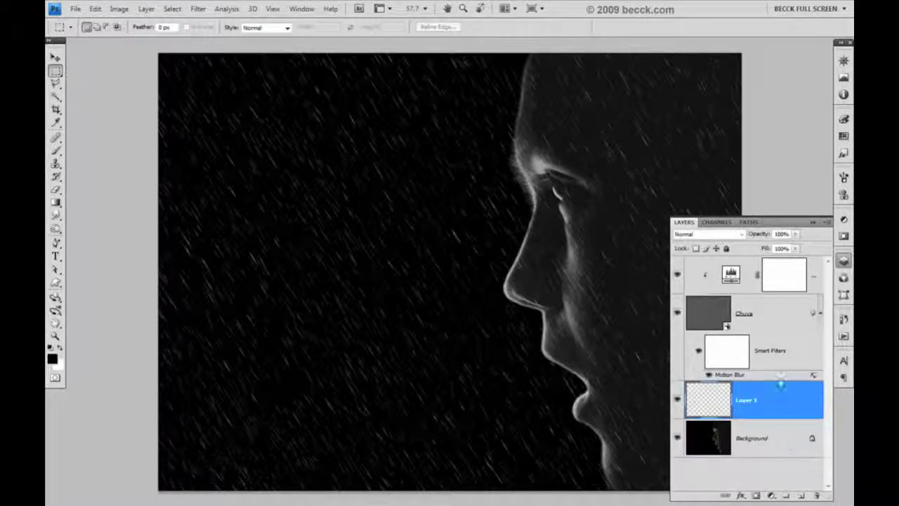
- Swap the foreground colour to white and choose the custom 834 px streak brush at the end of the presets
click(60, 346)
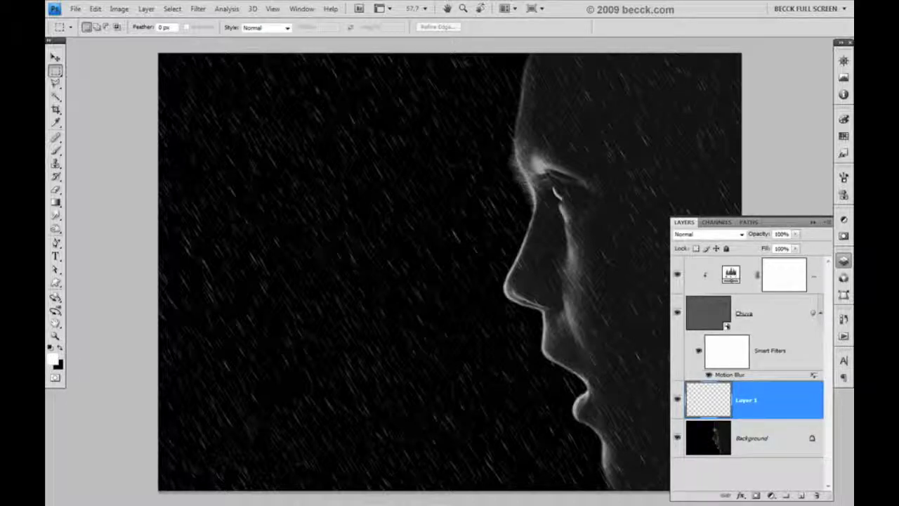
click(55, 150)
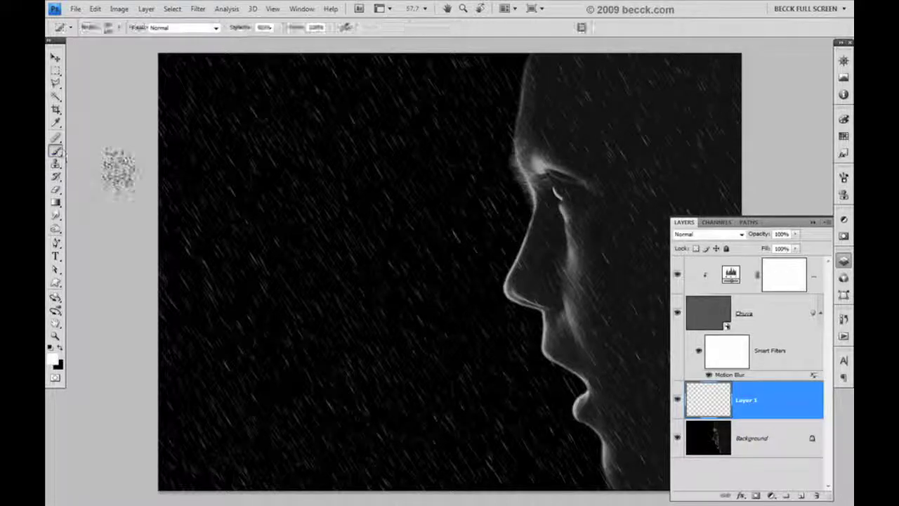
right_click(383, 195)
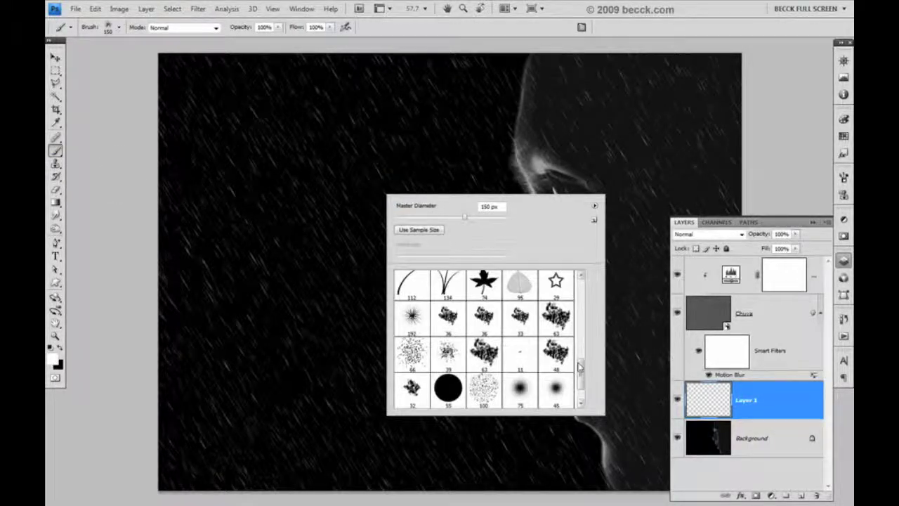
scroll(581, 379, down, 1)
click(412, 391)
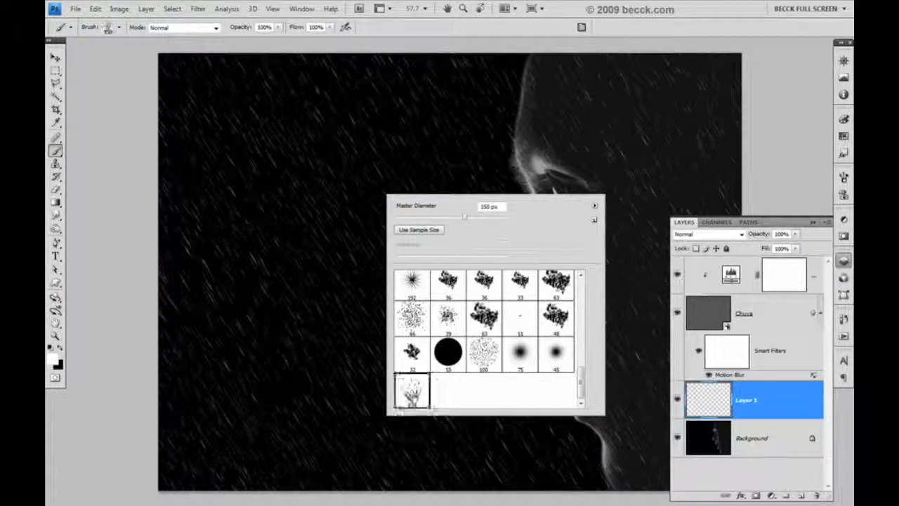
key(Return)
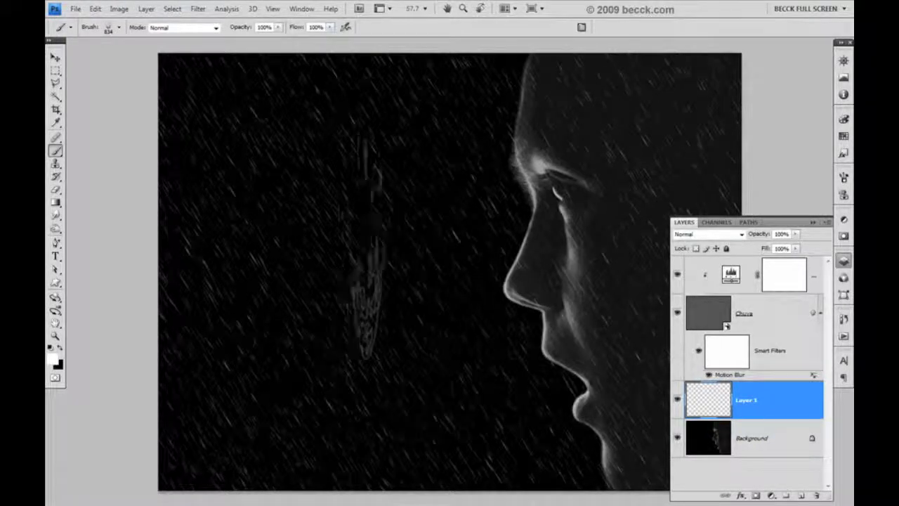
- Try the custom brush on Layer 1 with a horizontal stroke and a single stamp in front of the face, undoing each
drag(263, 243, 472, 242)
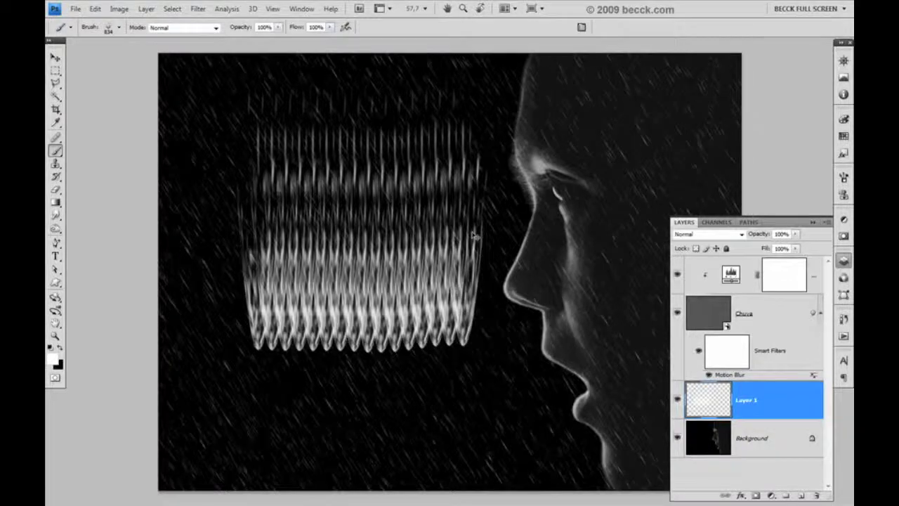
key(ctrl+z)
click(326, 274)
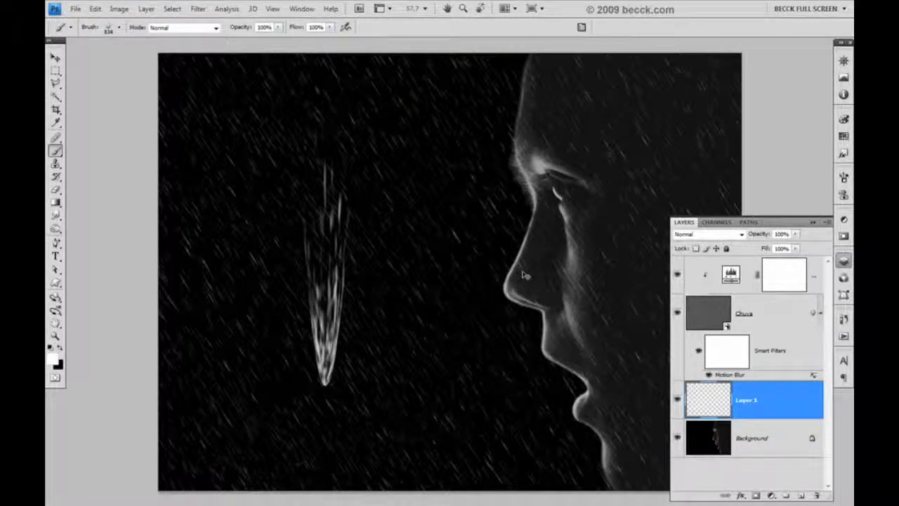
key(ctrl+z)
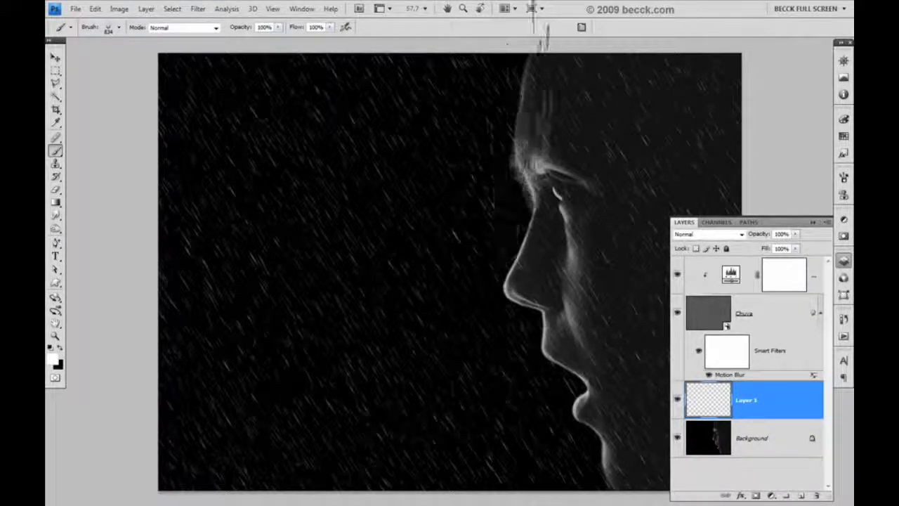
- Configure the custom streak brush's tip with 302% spacing, a 30° angle and a 182 px diameter
click(581, 28)
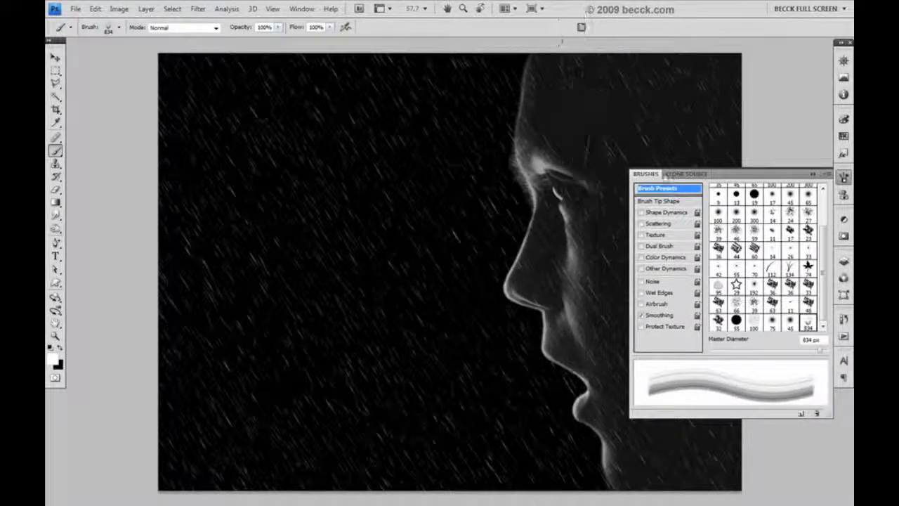
click(674, 202)
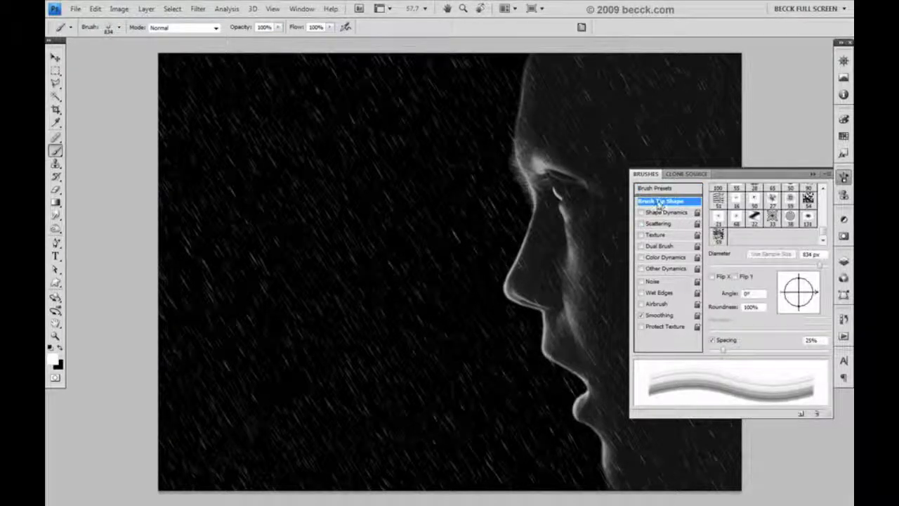
drag(723, 350, 805, 365)
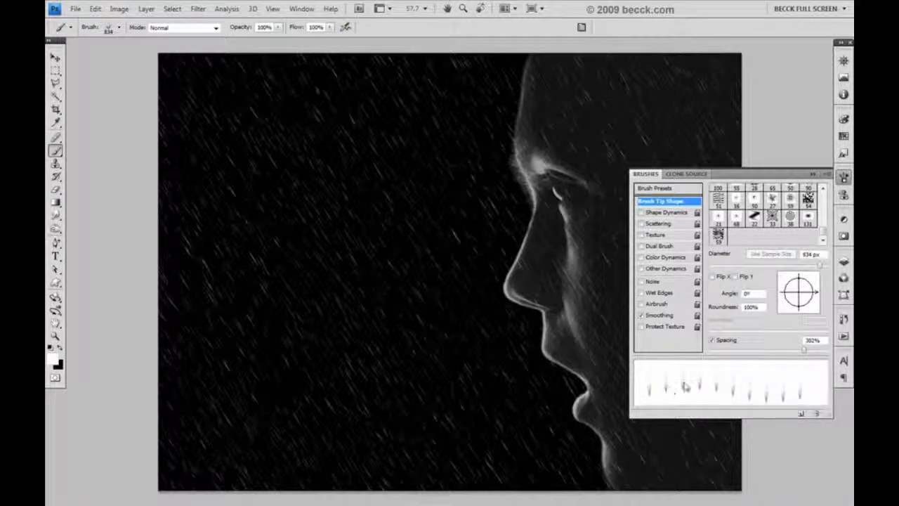
drag(816, 296, 813, 282)
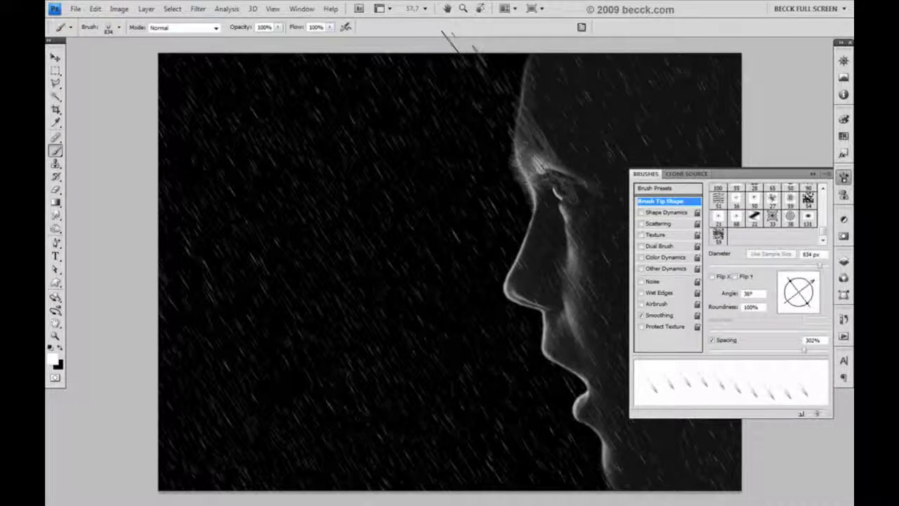
drag(811, 283, 812, 286)
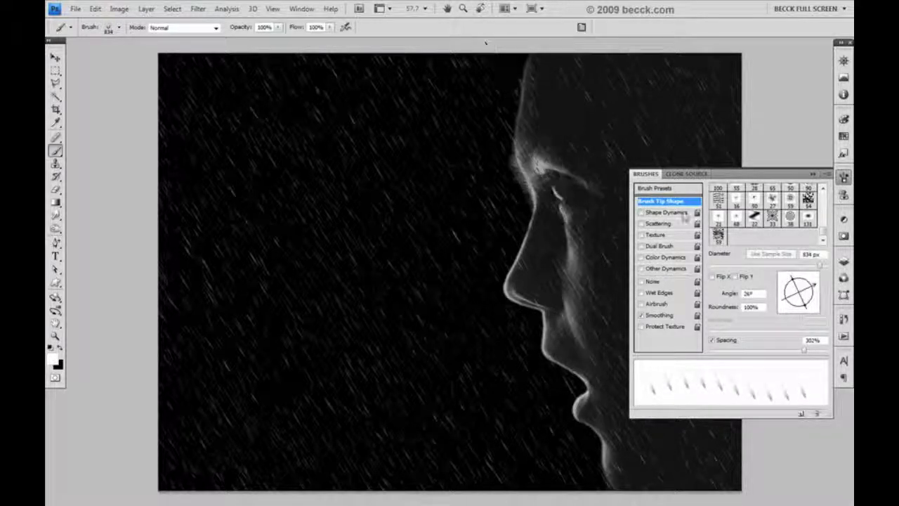
drag(817, 289, 816, 287)
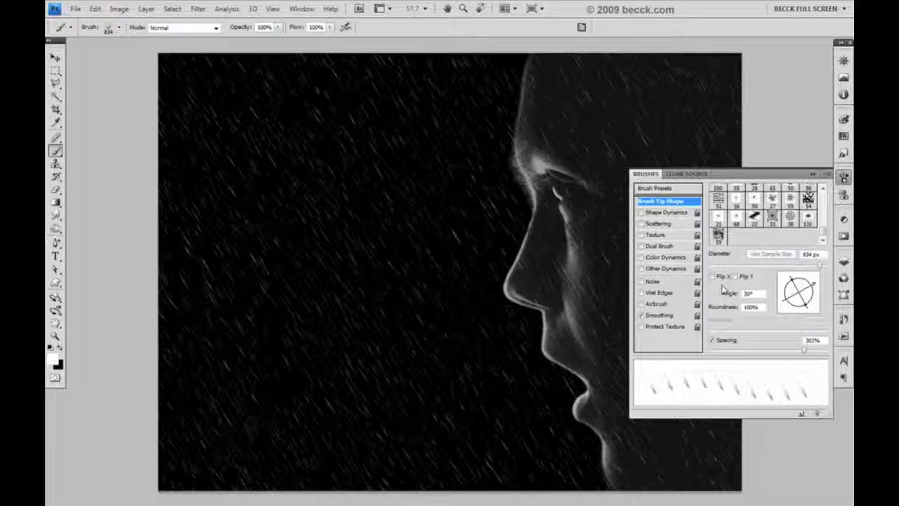
drag(820, 266, 787, 266)
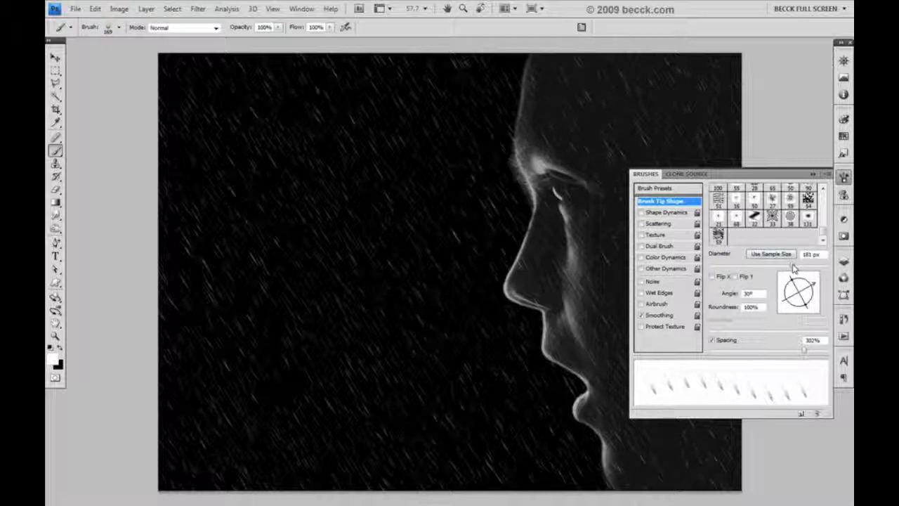
drag(794, 268, 792, 266)
- Enable Shape Dynamics with 50% size jitter, 50% minimum diameter and size control Off, and undo a test stroke along the forehead
click(670, 214)
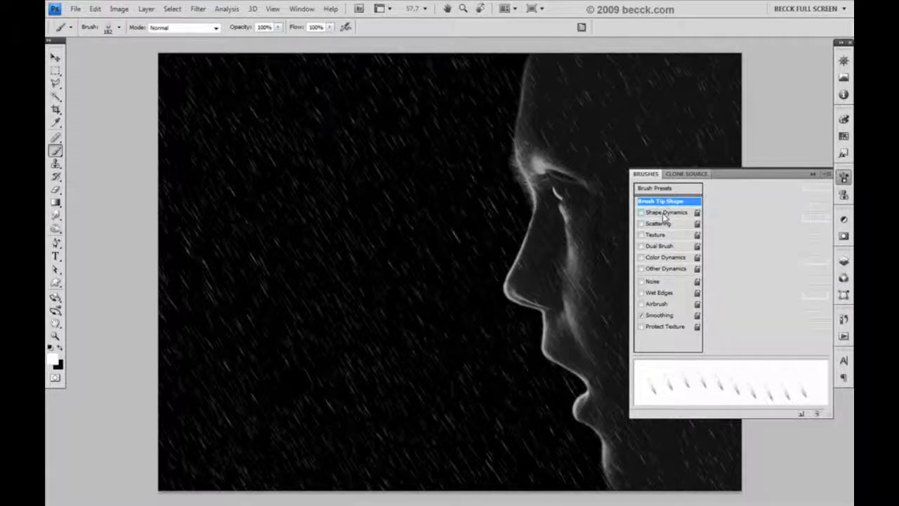
drag(714, 200, 769, 201)
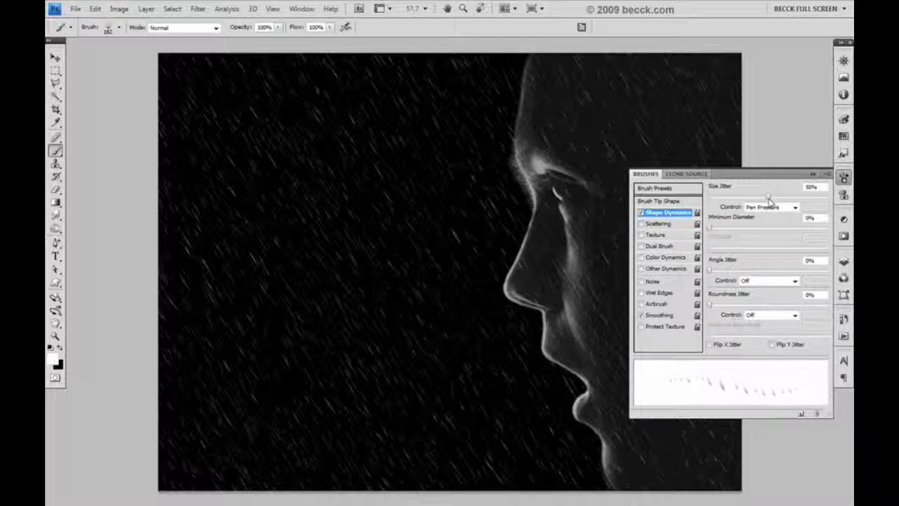
drag(710, 231, 770, 229)
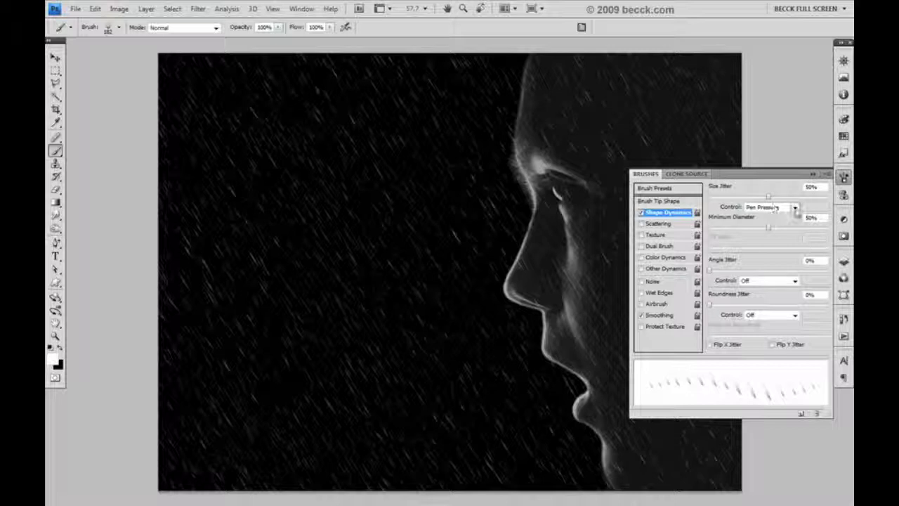
click(770, 206)
click(771, 212)
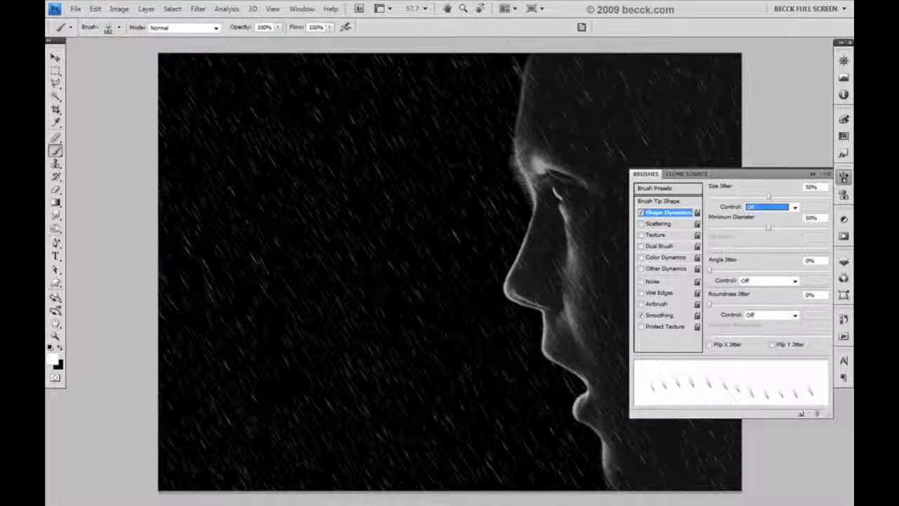
mouse_move(517, 76)
mouse_down()
mouse_move(513, 176)
mouse_move(507, 56)
mouse_move(516, 121)
mouse_up()
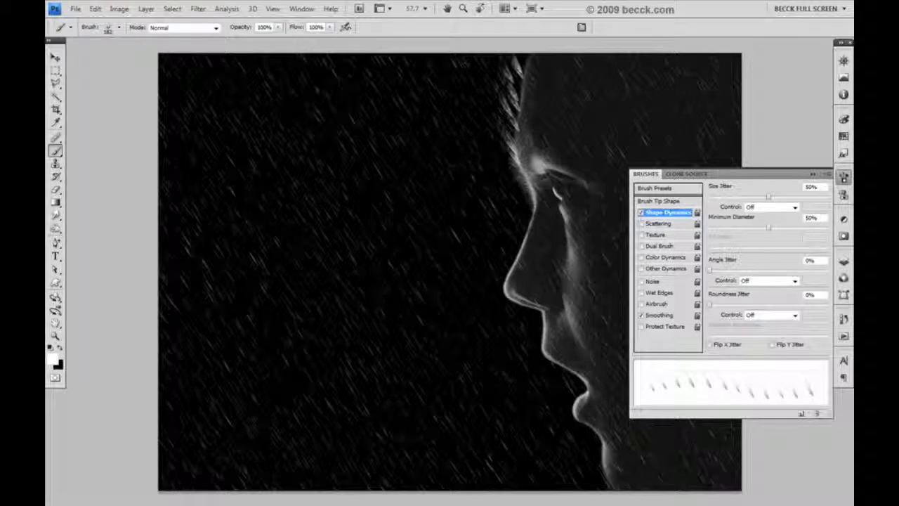
key(ctrl+alt+z)
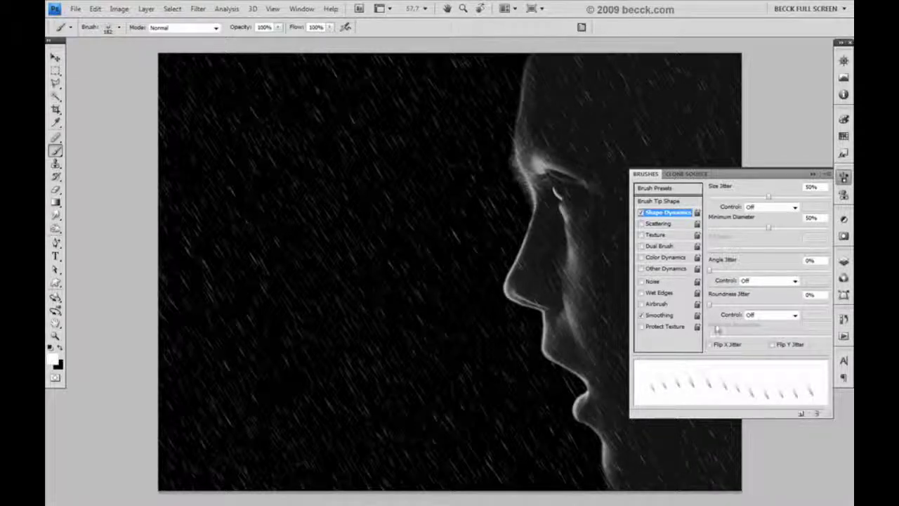
- Adjust the brush tip to 387% spacing, a 37° angle and a 177 px diameter
click(660, 201)
drag(813, 354, 810, 353)
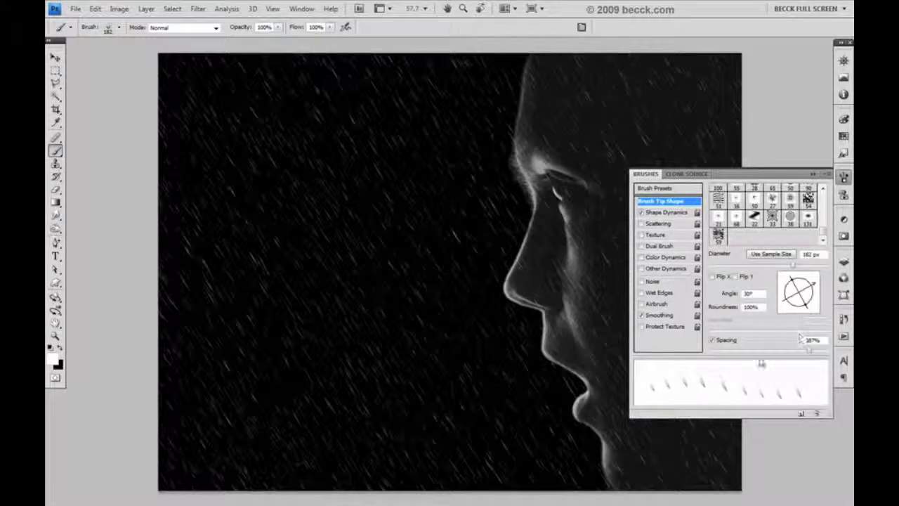
mouse_move(791, 272)
mouse_down()
mouse_move(818, 283)
mouse_move(811, 271)
mouse_up()
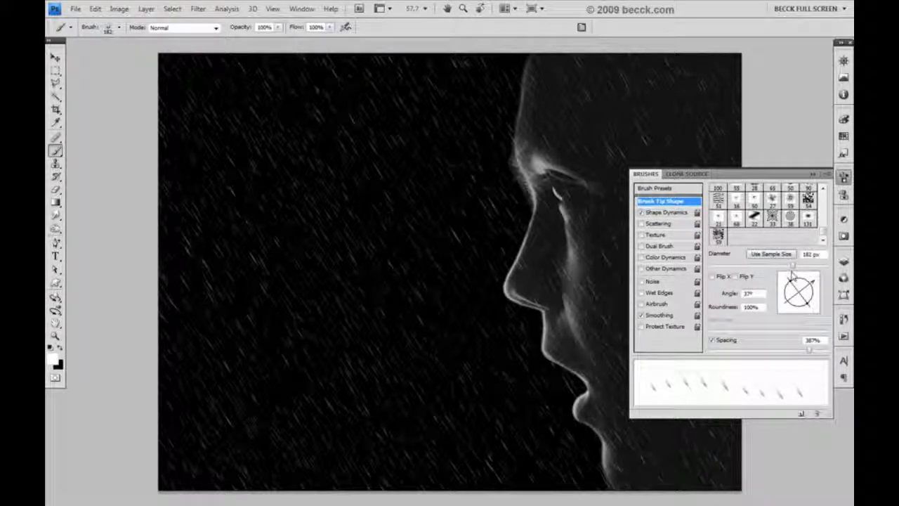
drag(793, 267, 790, 265)
- Paint rain streaks along the forehead and down the nose to the upper lip, enlarging the brush to 181 px for extra forehead streaks
mouse_move(517, 60)
mouse_down()
mouse_move(509, 149)
mouse_move(507, 78)
mouse_up()
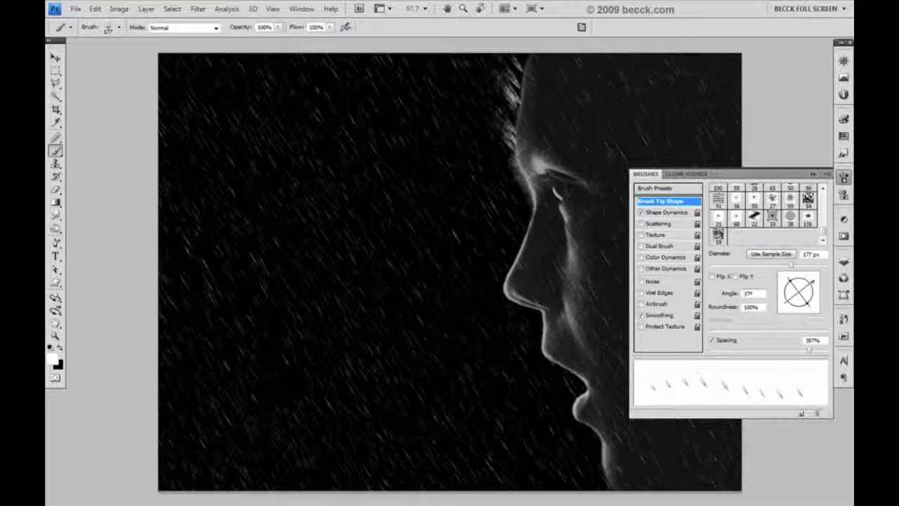
mouse_move(507, 151)
mouse_down()
mouse_move(526, 212)
mouse_move(502, 291)
mouse_move(547, 254)
mouse_move(545, 332)
mouse_up()
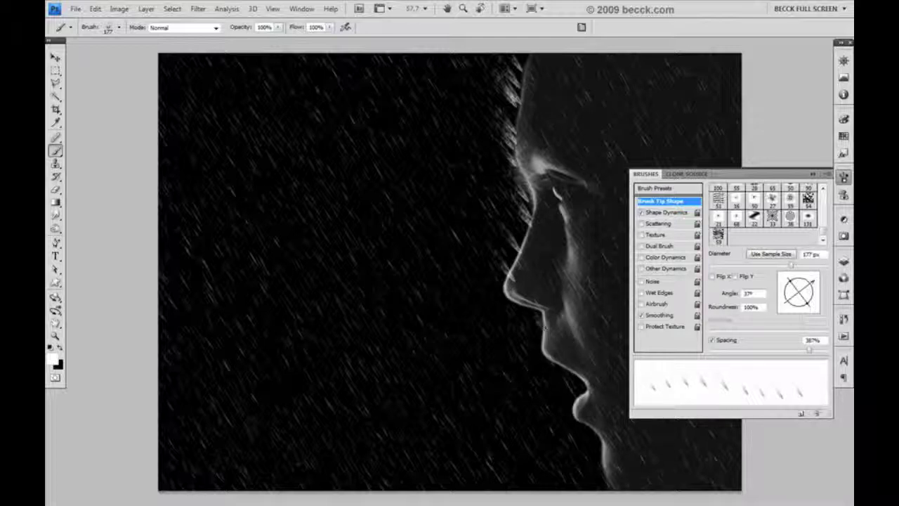
drag(792, 267, 794, 265)
mouse_move(505, 121)
mouse_down()
mouse_move(507, 98)
mouse_move(513, 121)
mouse_up()
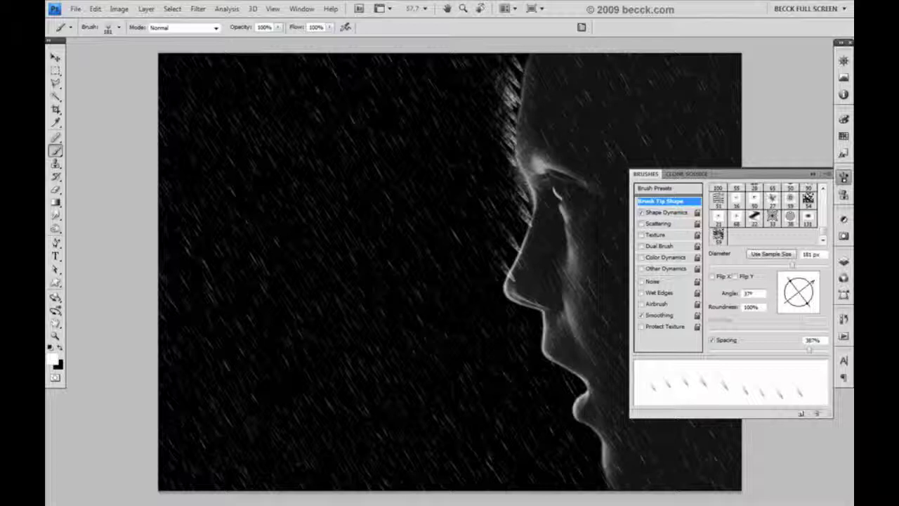
- Paint streaks along the nose and mouth at 236 px, and along the chin and forehead edge at 141 px
drag(793, 267, 799, 266)
drag(507, 238, 515, 258)
drag(498, 223, 522, 268)
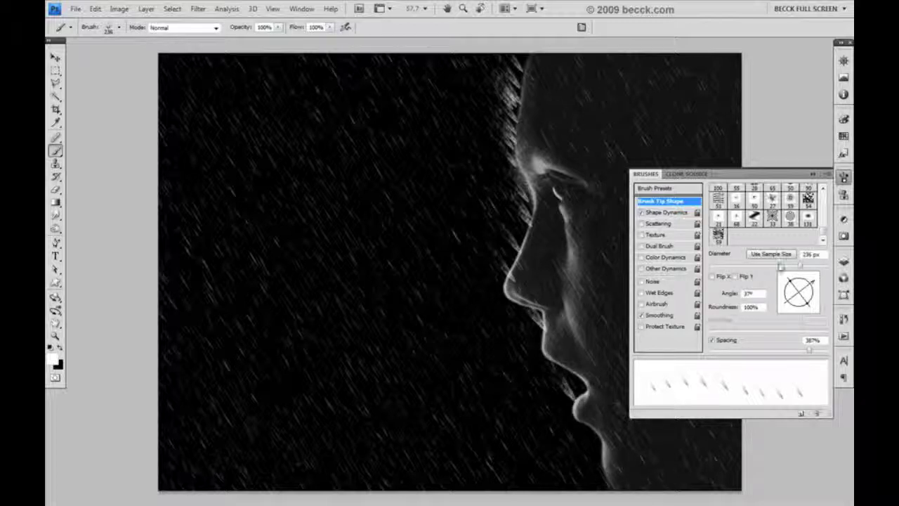
drag(798, 264, 781, 265)
drag(590, 431, 608, 471)
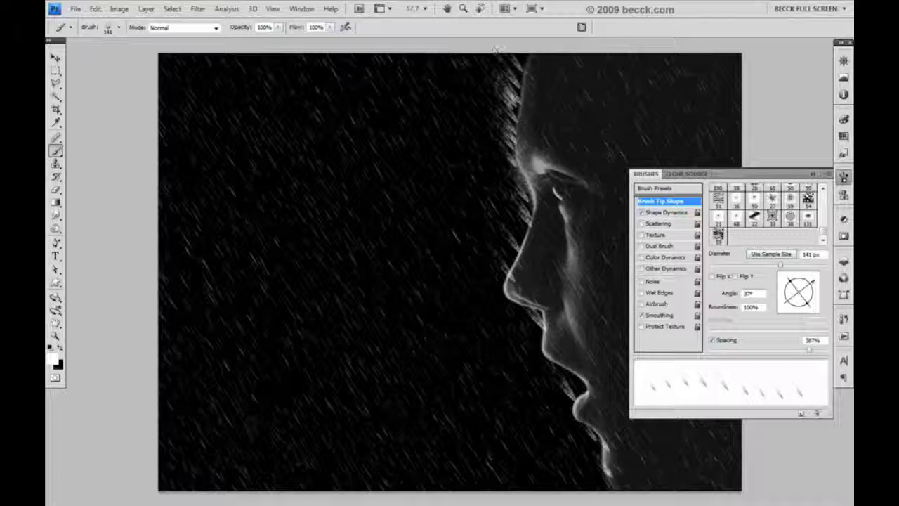
drag(521, 59, 520, 107)
- Add streaks inside the face on the cheek, brow and forehead, reducing the brush diameter to 105 px and finally 91 px
drag(571, 232, 575, 239)
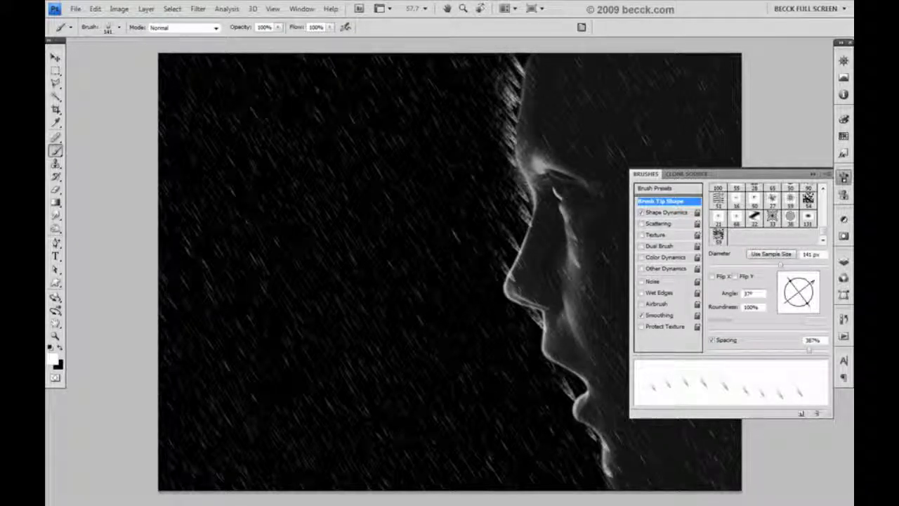
drag(579, 306, 584, 330)
drag(545, 139, 538, 155)
click(522, 134)
click(548, 91)
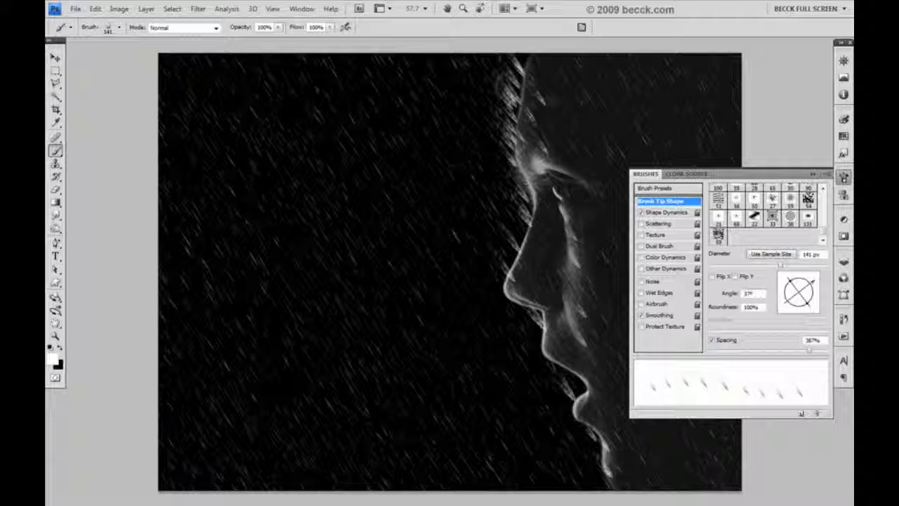
drag(780, 265, 765, 261)
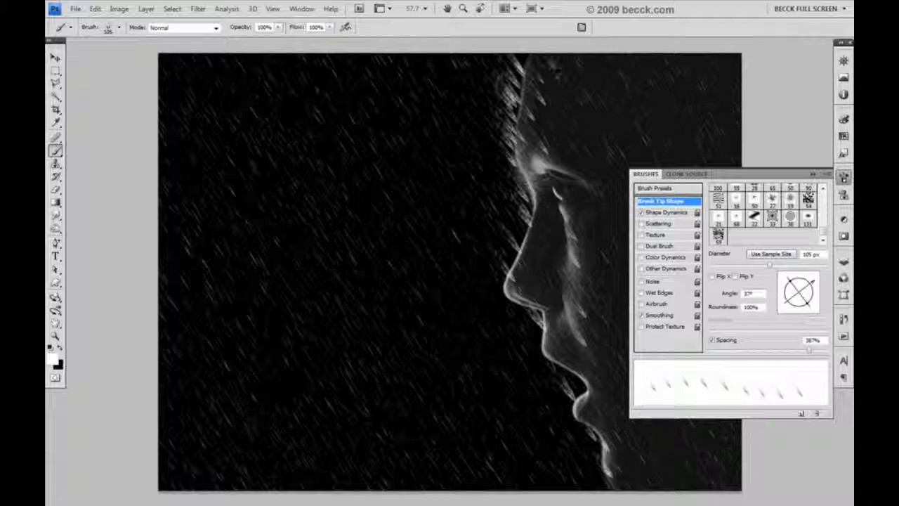
drag(769, 265, 764, 267)
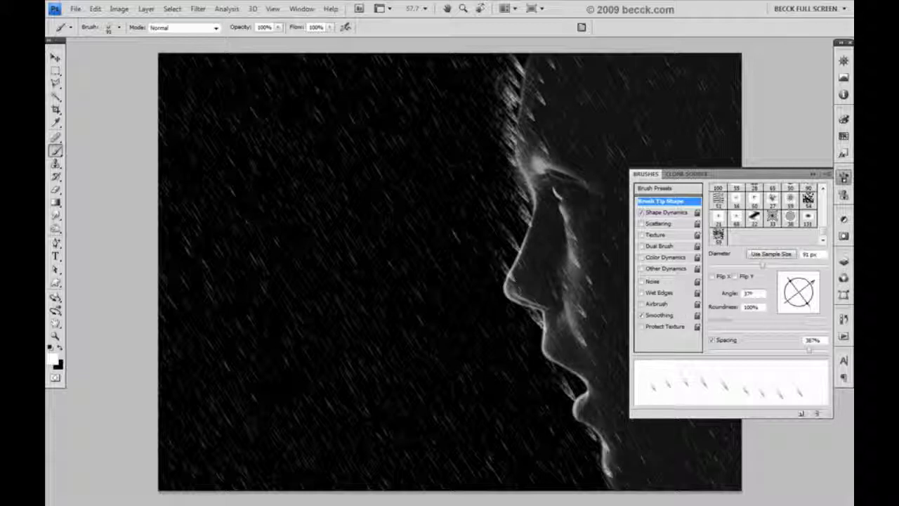
- Lower Layer 1's opacity to 74% and convert the layer to a Smart Object
drag(518, 267, 389, 257)
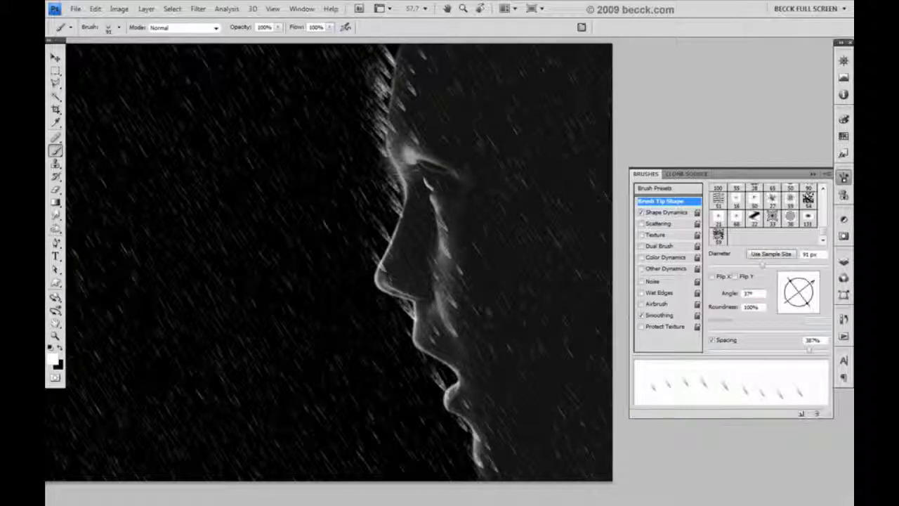
click(843, 261)
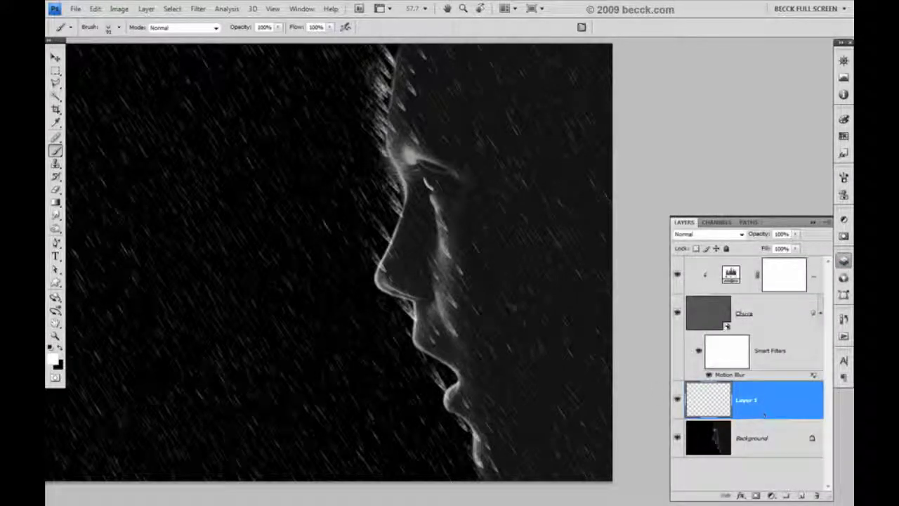
drag(757, 236, 741, 245)
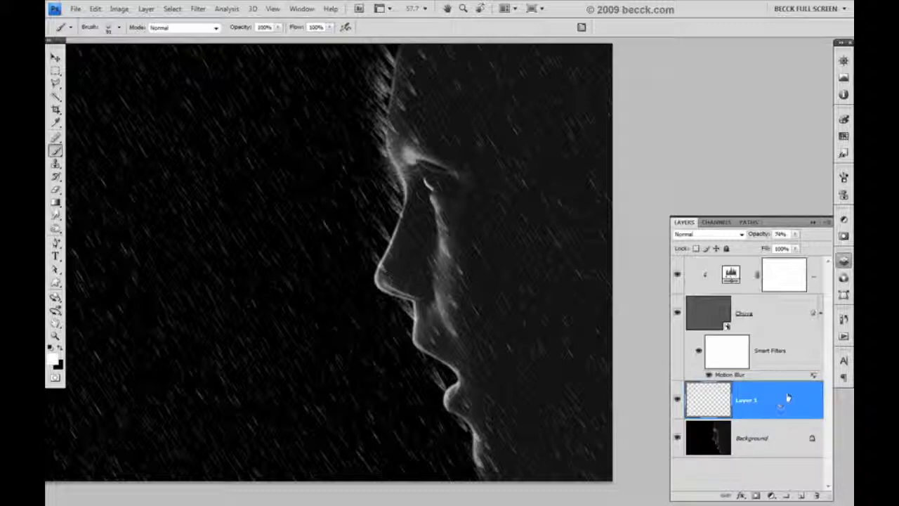
click(826, 222)
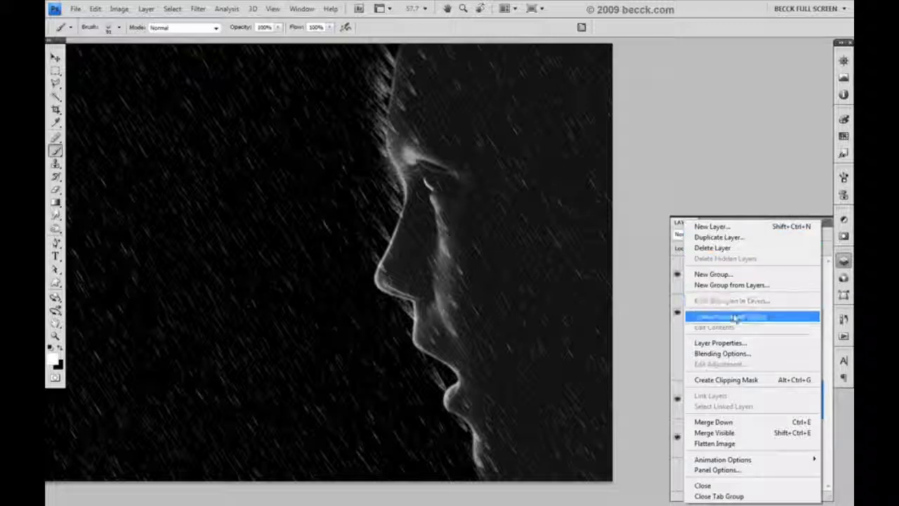
click(734, 318)
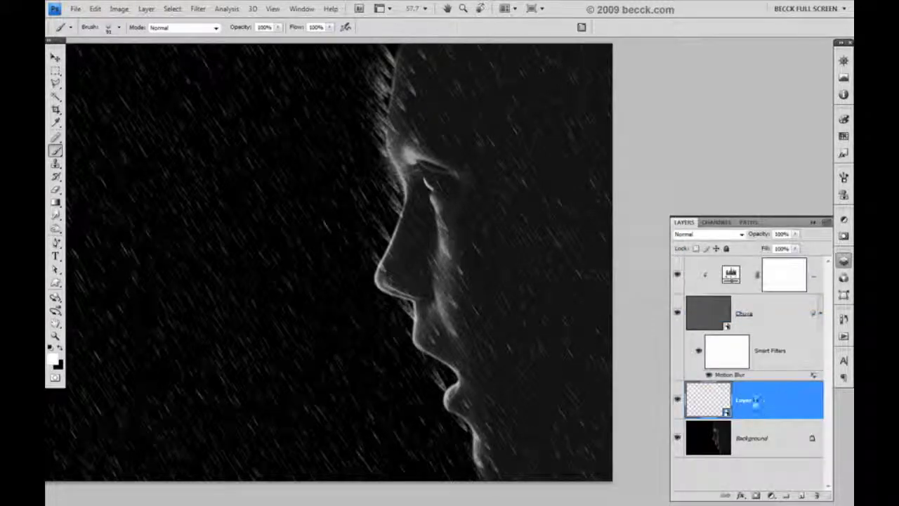
- Apply a Motion Blur smart filter to Layer 1 at an angle of -59° with a distance shorter than 40 pixels
click(198, 9)
mouse_move(294, 123)
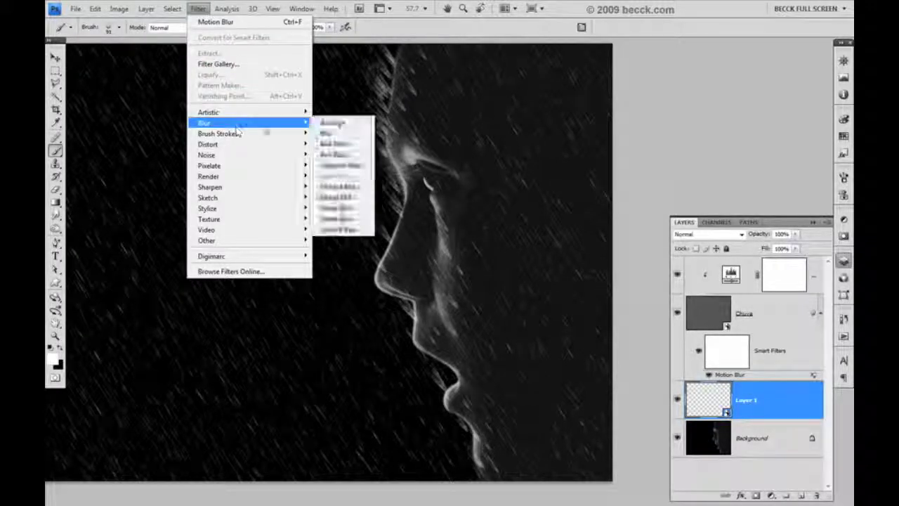
click(340, 186)
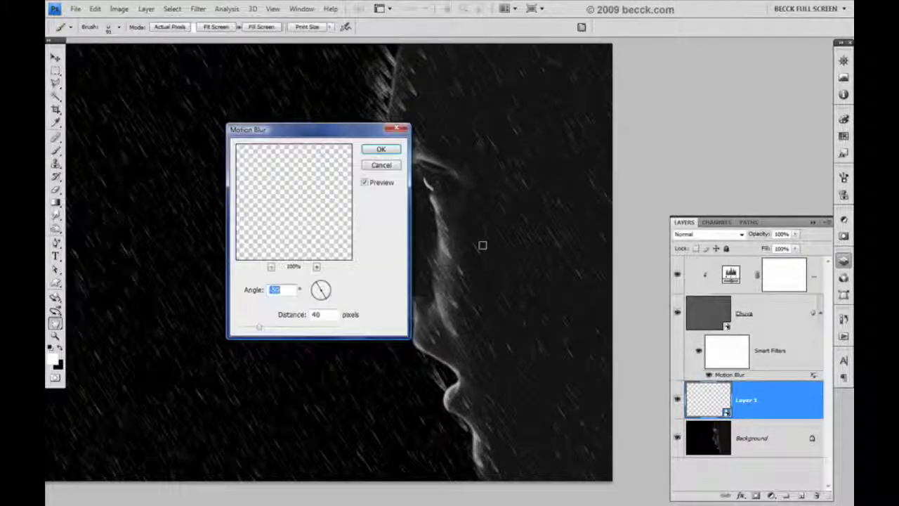
drag(259, 327, 245, 333)
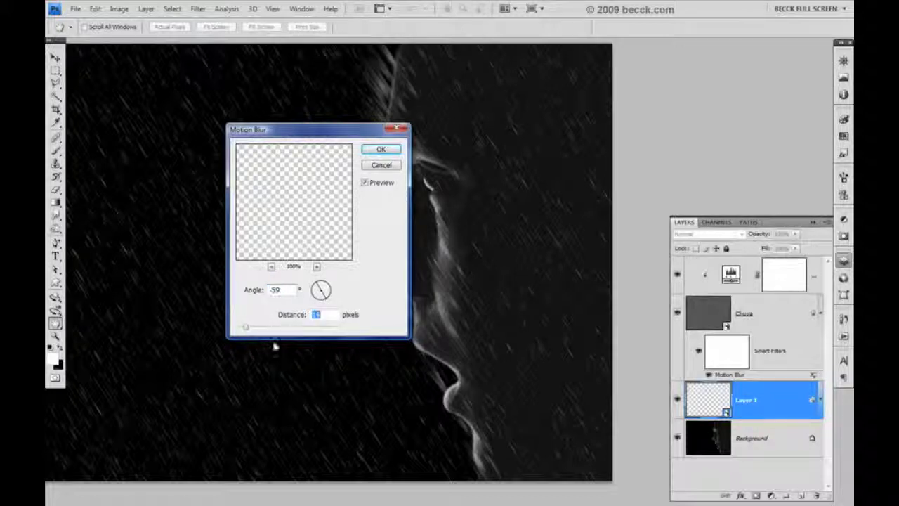
drag(317, 129, 197, 66)
drag(127, 269, 144, 274)
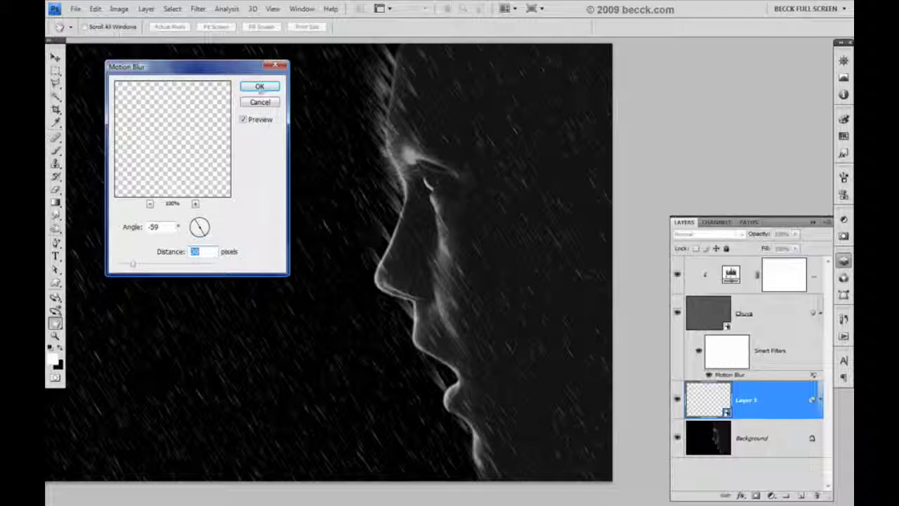
click(259, 85)
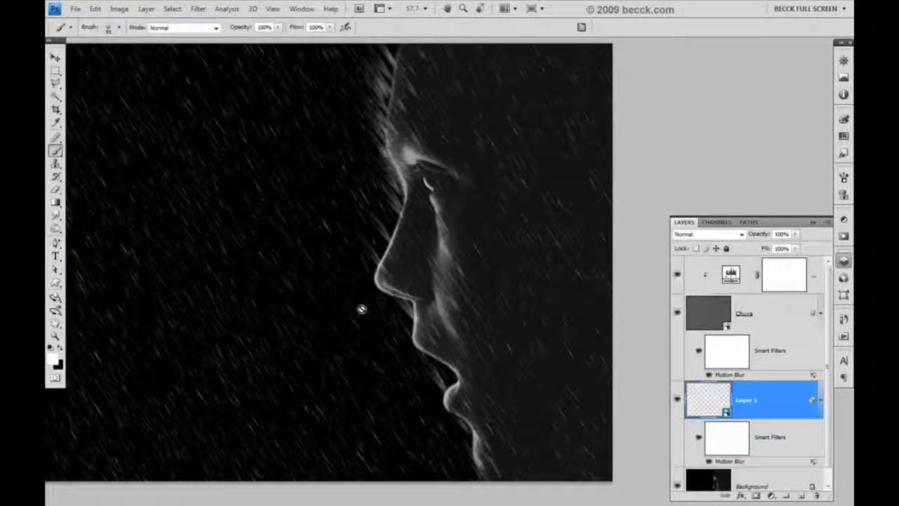
drag(319, 288, 370, 269)
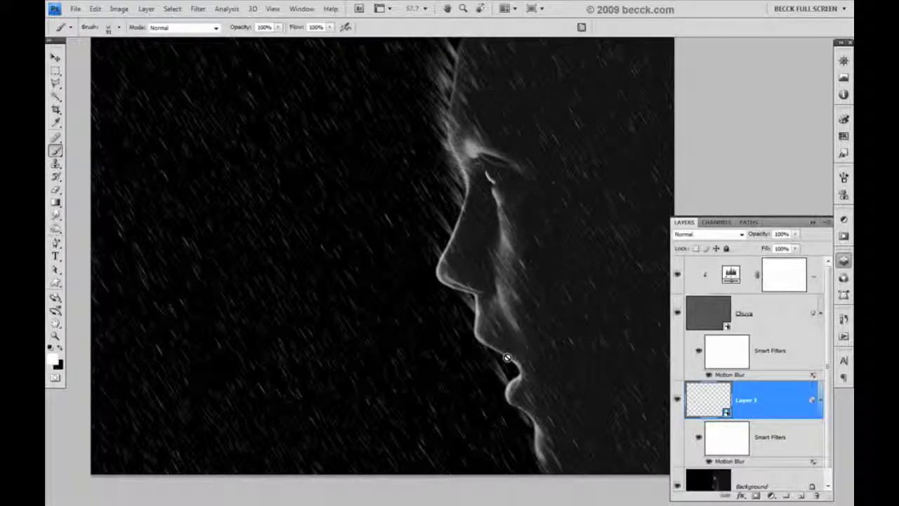